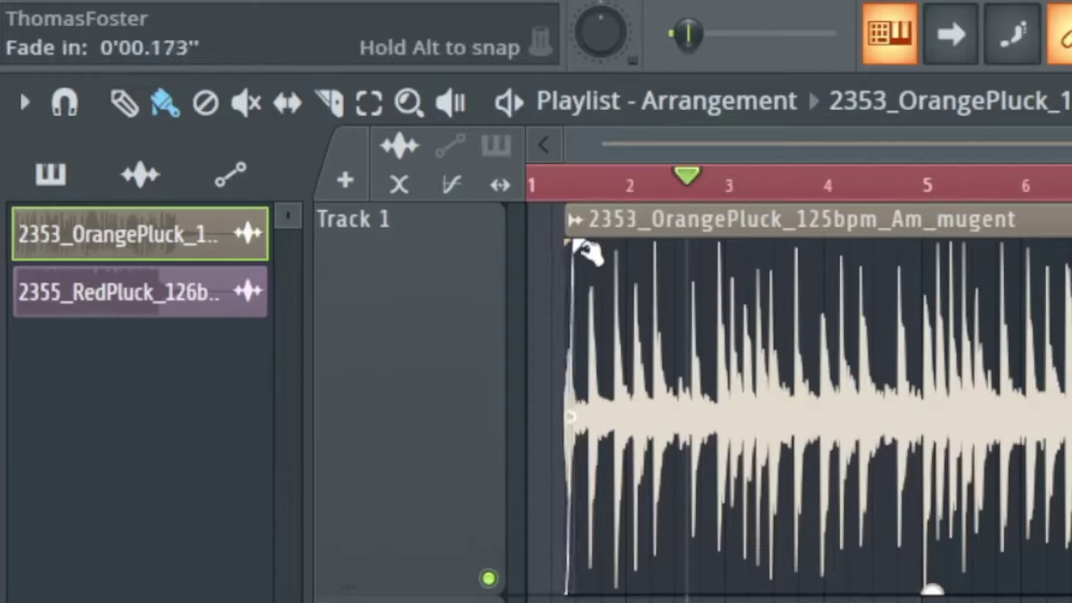
Step: Bring the 2353_OrangePluck audio clip on Track 1 into view in the Playlist
drag(591, 244, 641, 240)
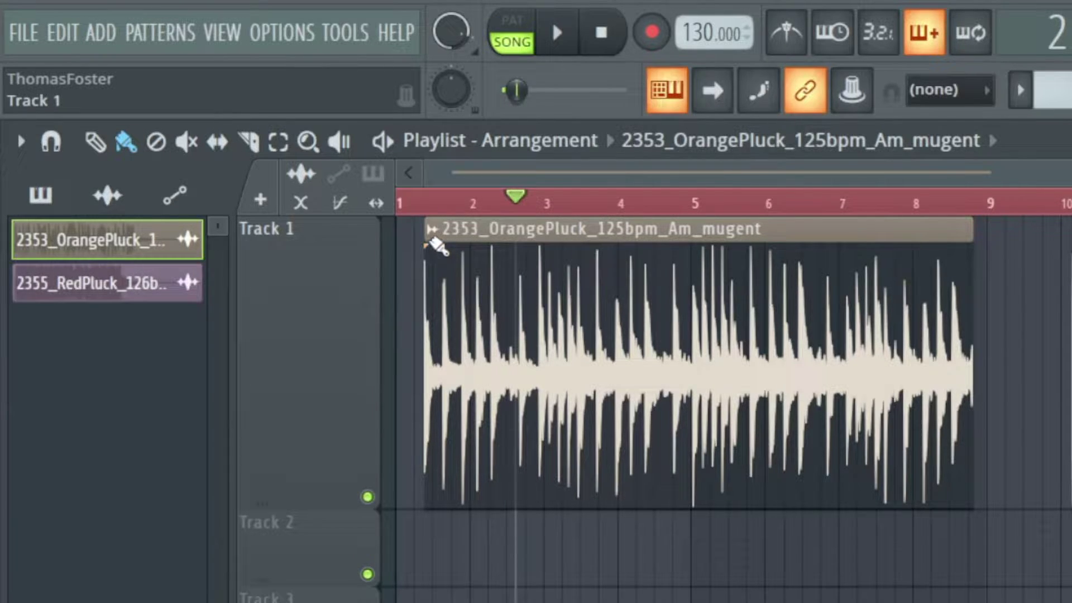
Step: Drag a fade-in onto OrangePluck's start reaching about bar 5, and audition it from bar 2
mouse_move(438, 247)
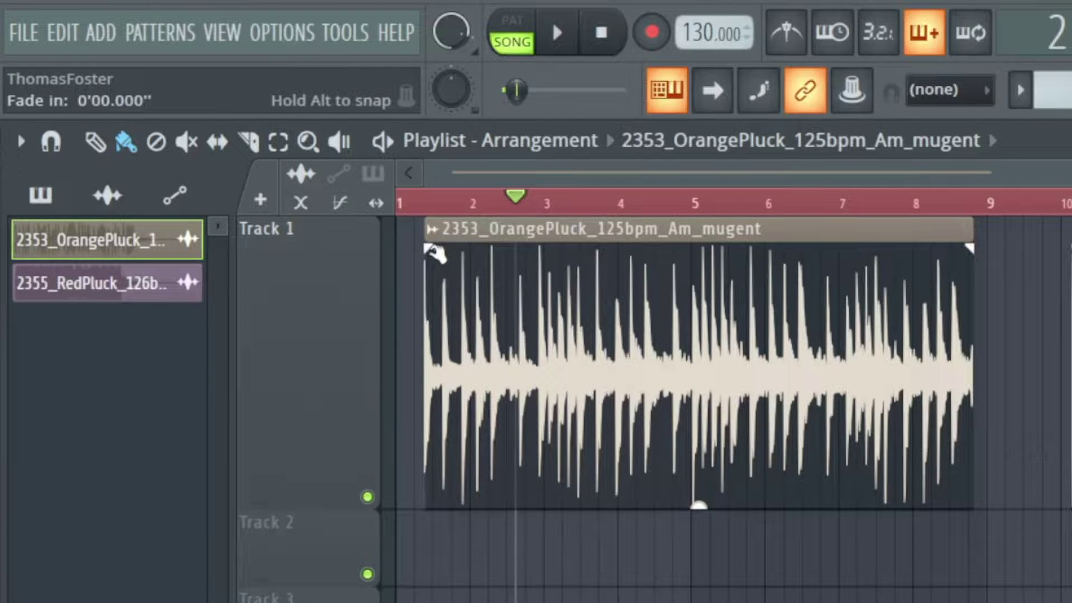
mouse_move(436, 254)
mouse_down()
mouse_move(725, 255)
mouse_move(683, 255)
mouse_up()
click(443, 202)
key(space)
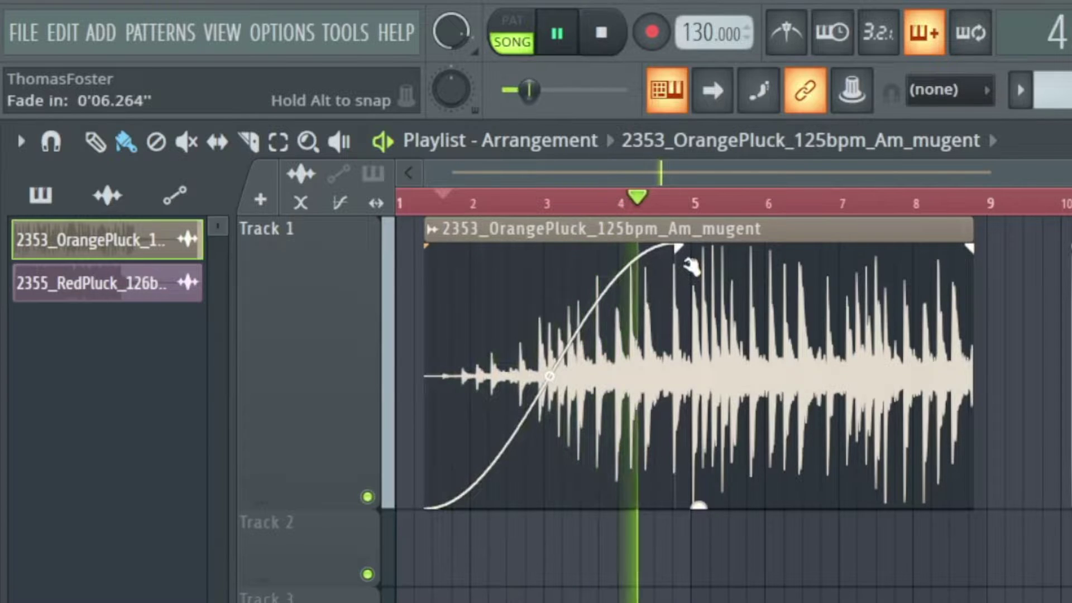
key(space)
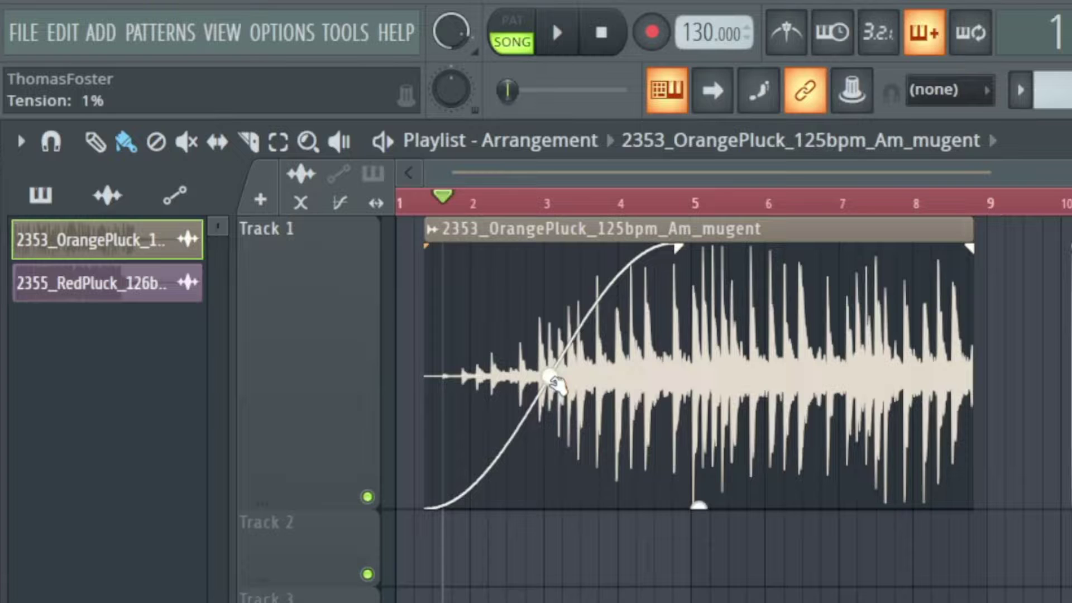
Step: Reshape the fade-in tension up to 41%, lower it, then settle near 2%, auditioning each change
drag(555, 384, 551, 267)
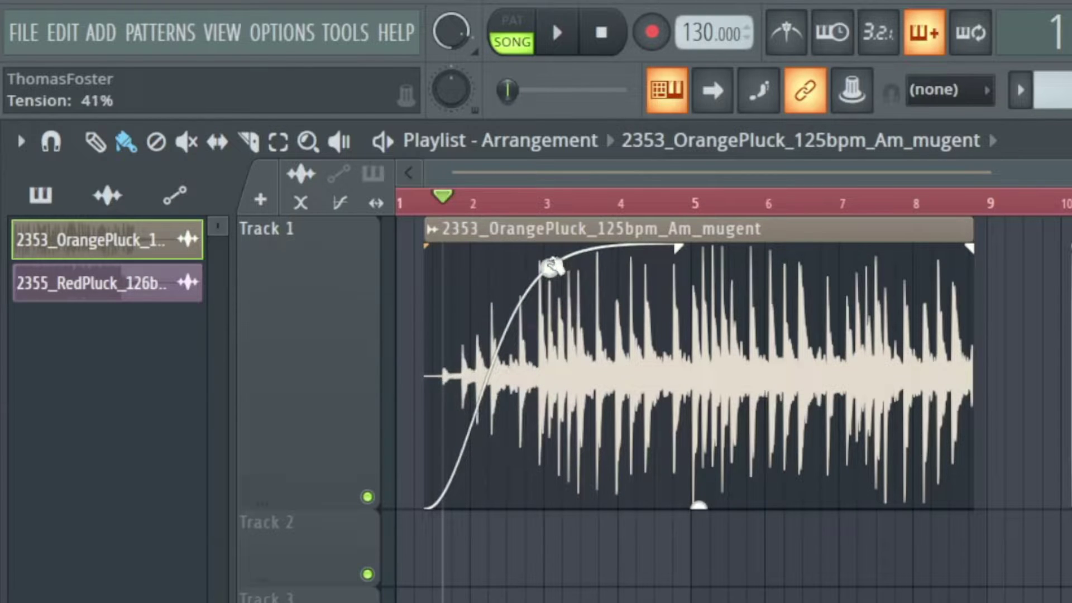
key(space)
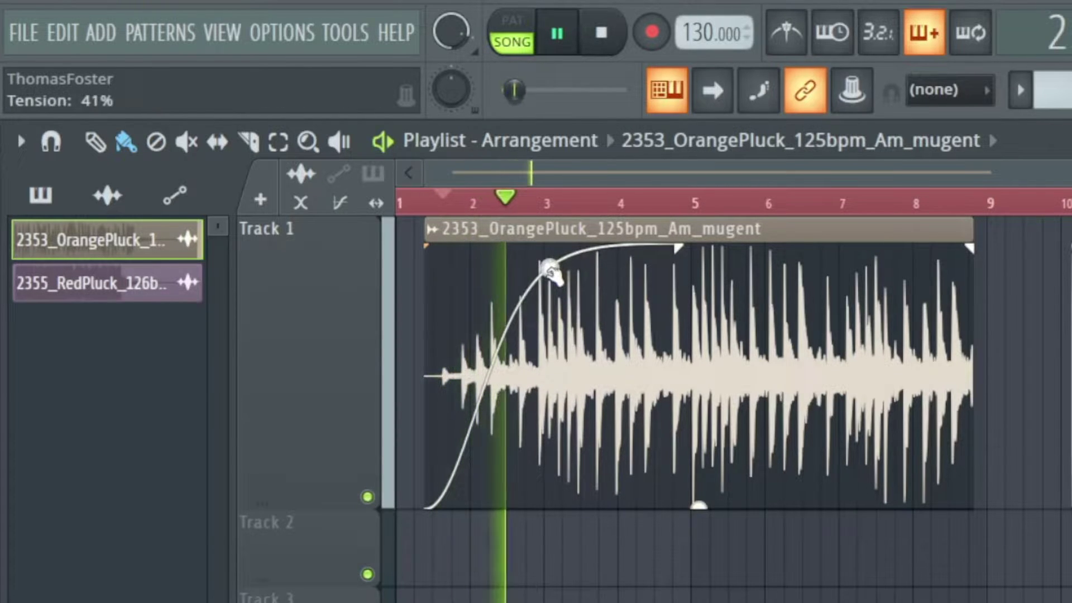
key(space)
drag(552, 272, 547, 500)
key(space)
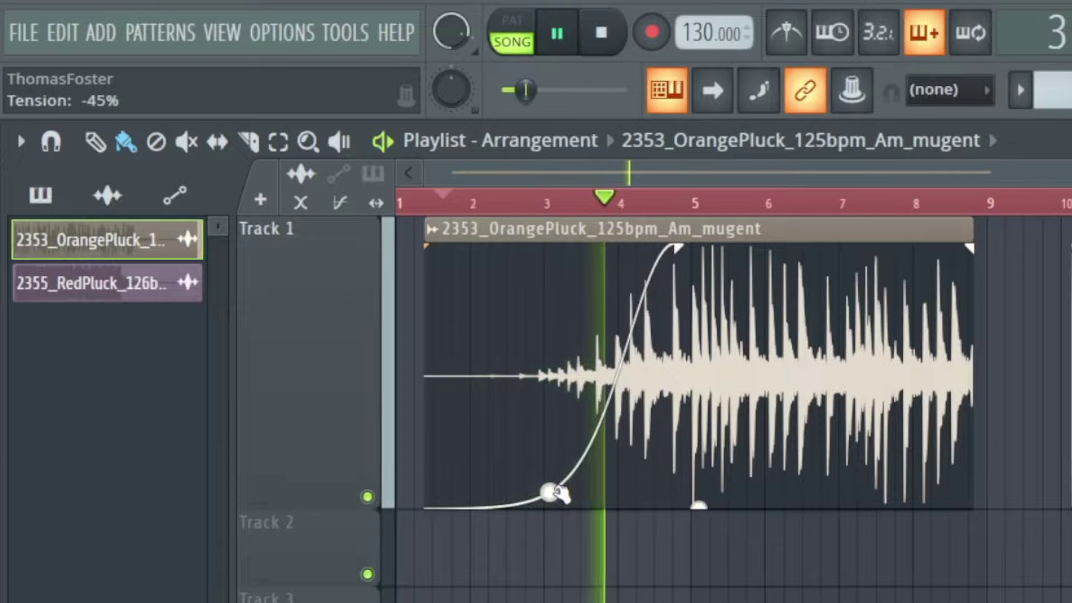
key(space)
drag(548, 492, 550, 377)
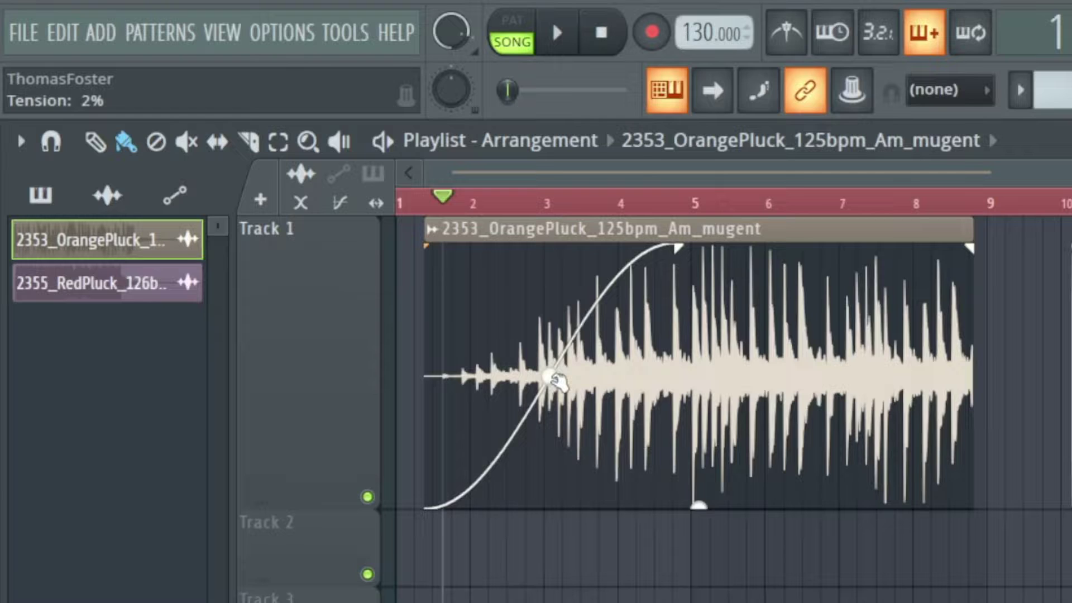
Step: Reset the fade-in tension to 0% and switch the fade to Single curve, playing it back
right_click(550, 378)
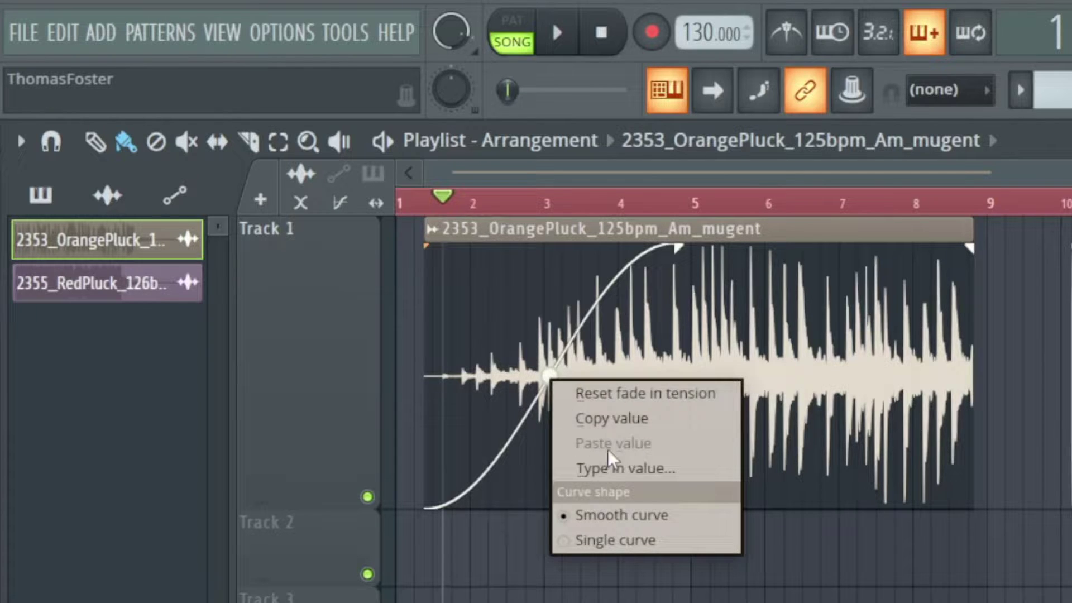
click(621, 394)
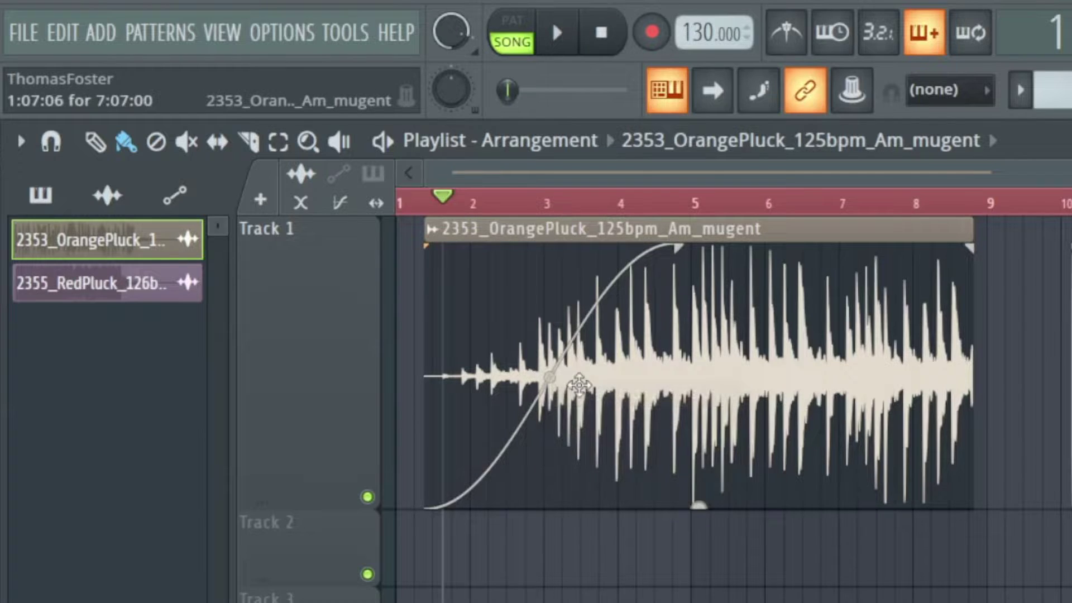
right_click(554, 379)
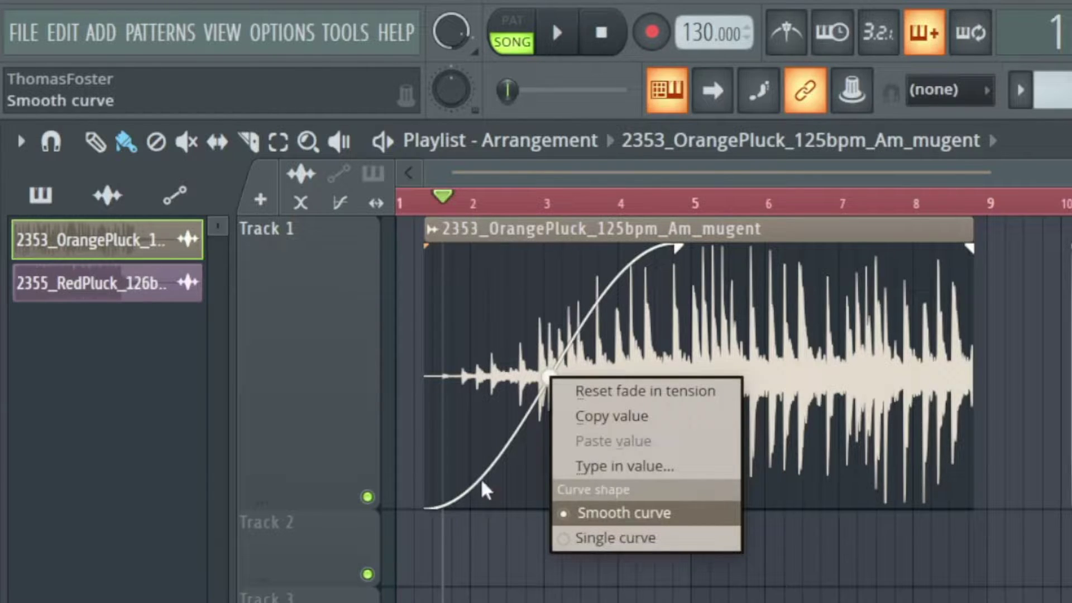
click(611, 548)
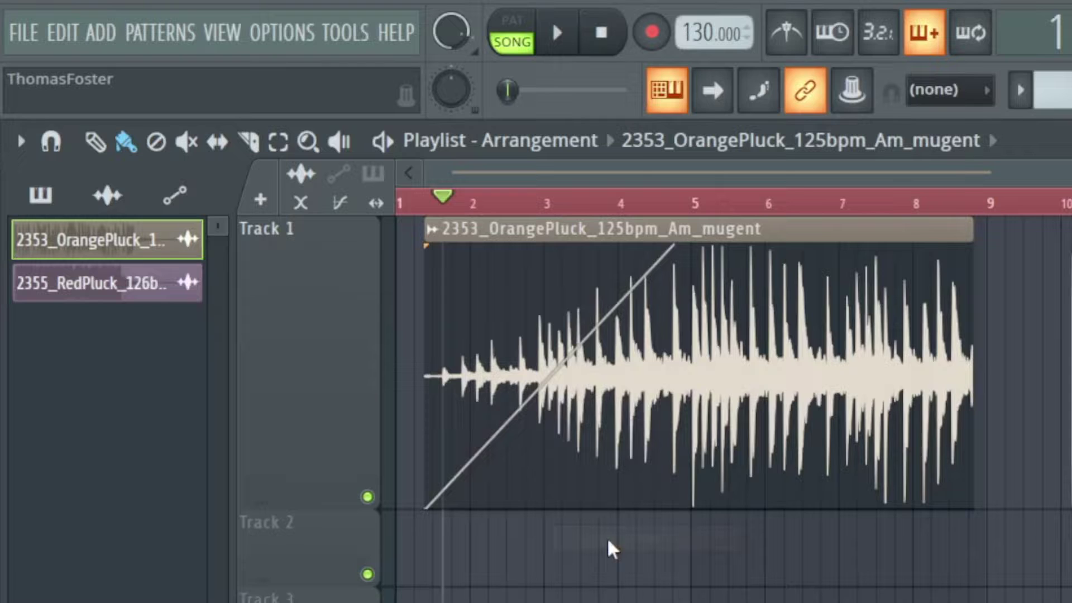
key(space)
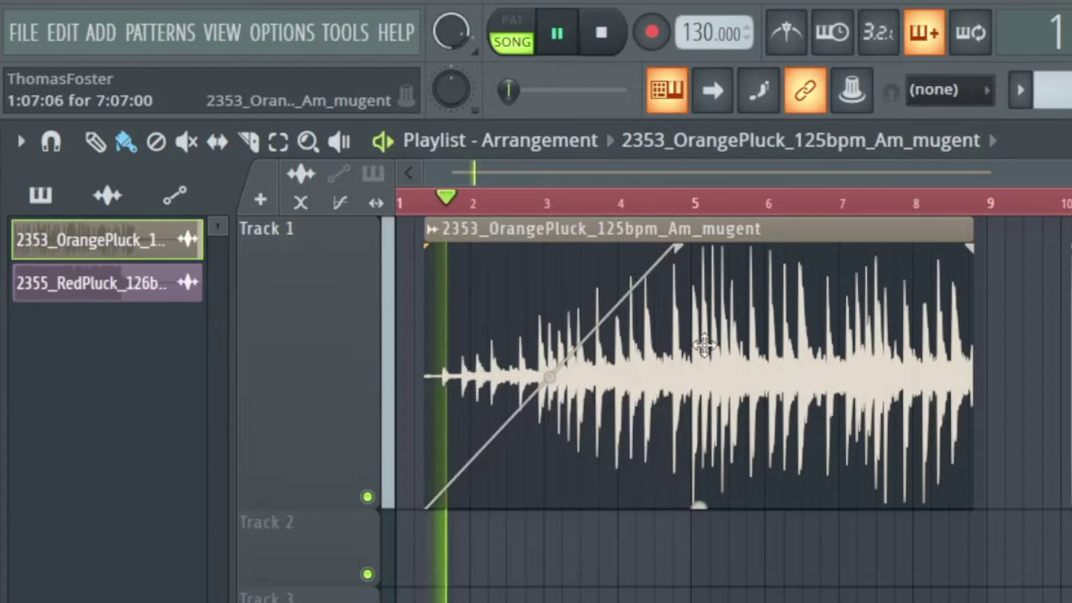
Step: Switch the fade-in back to Smooth curve, then shrink the fade-in to 0'00.000
right_click(569, 383)
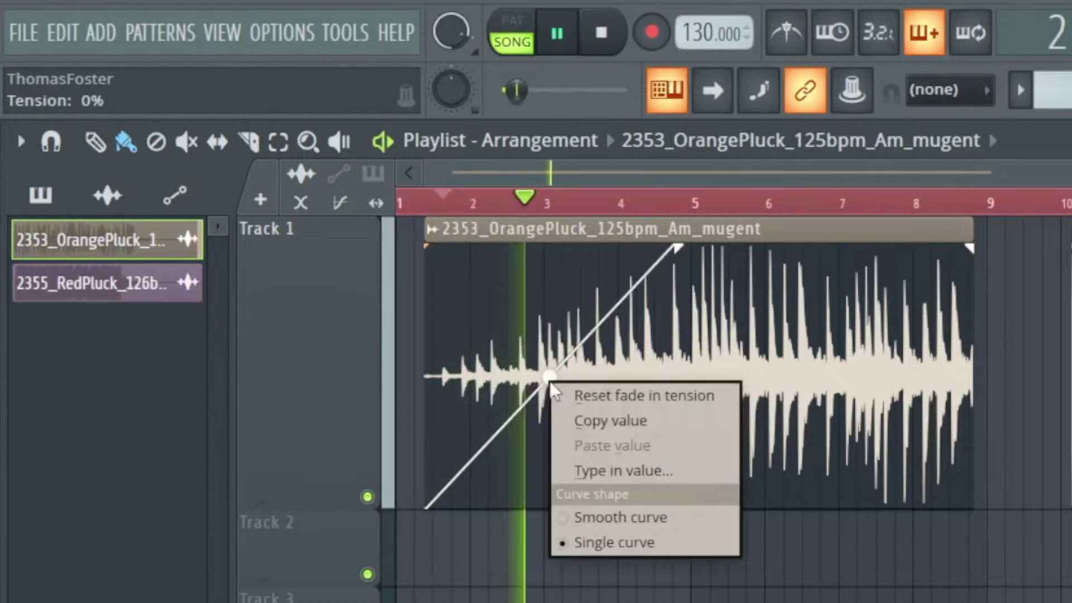
click(624, 518)
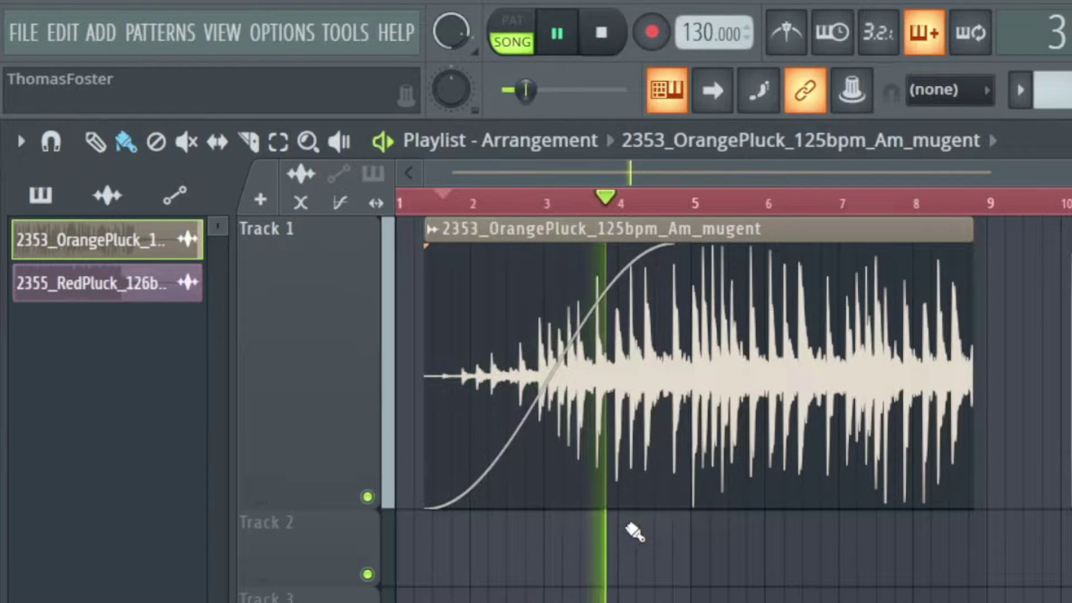
key(space)
drag(692, 260, 391, 263)
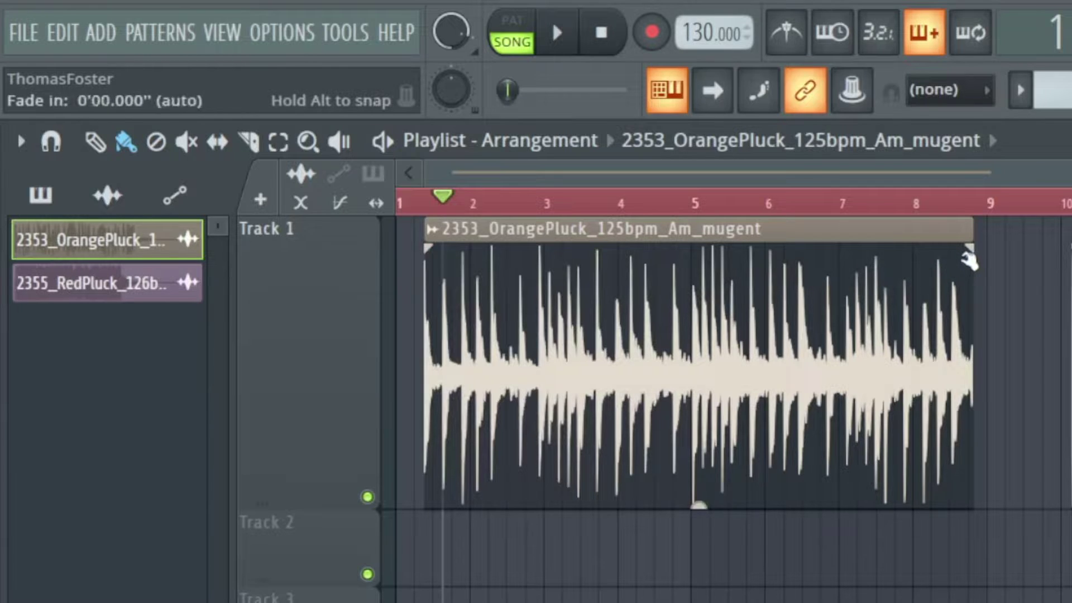
Step: Try OrangePluck's top-right fade-out handle, leaving the clip with no fades
mouse_move(970, 249)
mouse_down()
mouse_move(471, 250)
mouse_move(1011, 238)
mouse_move(972, 255)
mouse_up()
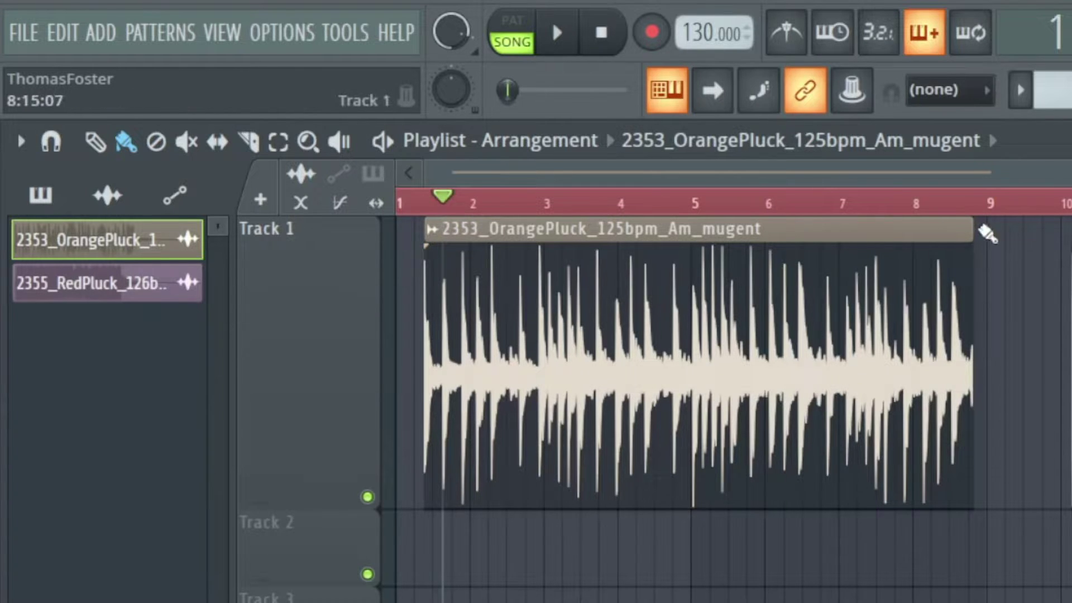
Step: Shorten and stretch OrangePluck to end near bar 3, listen, then undo to restore its full length
mouse_move(969, 228)
mouse_down()
mouse_move(641, 228)
mouse_move(981, 233)
mouse_move(961, 233)
mouse_up()
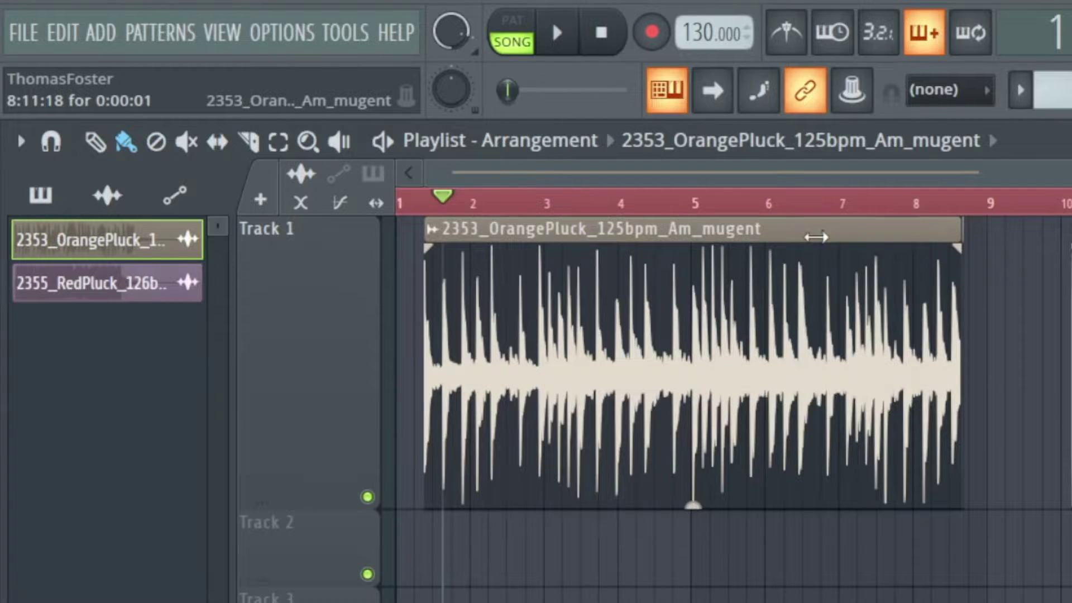
drag(958, 235, 538, 224)
key(space)
key(space)
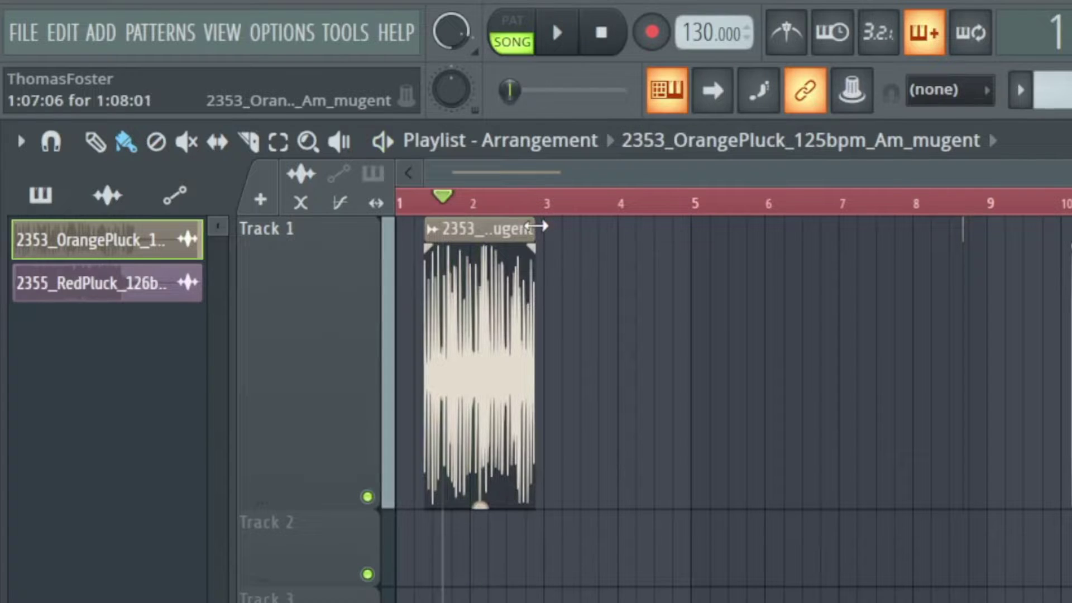
key(ctrl+z)
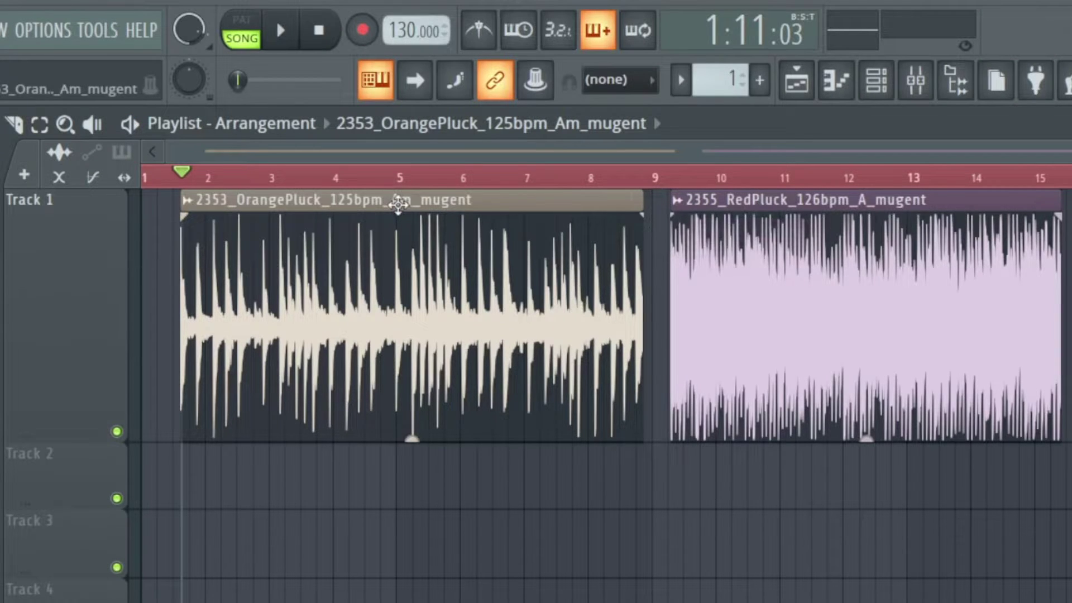
Step: Slide OrangePluck later and RedPluck earlier so the clips overlap around bar 9
drag(391, 200, 526, 199)
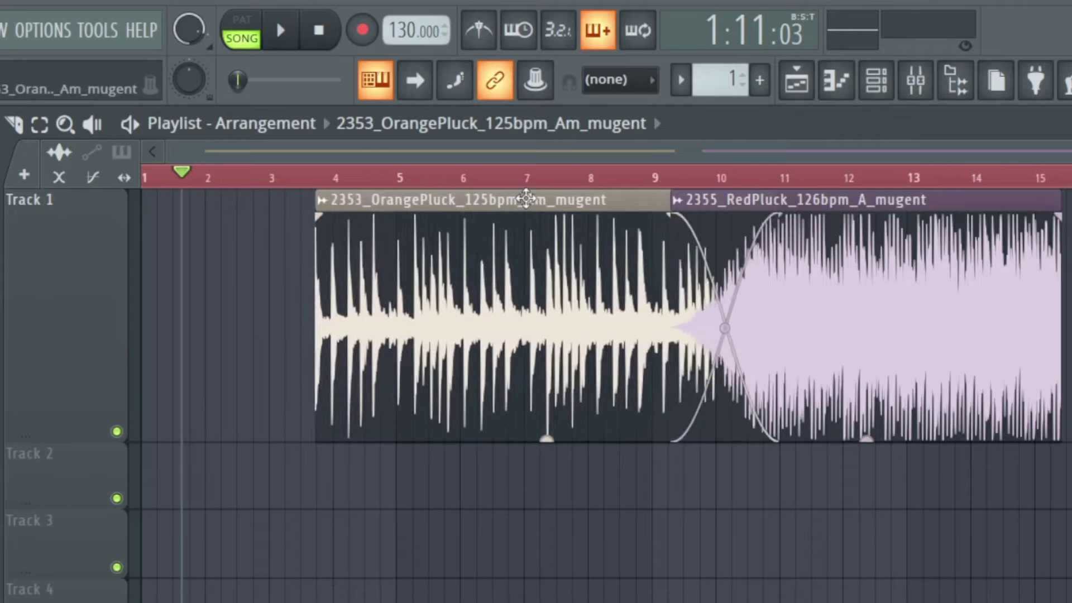
click(742, 196)
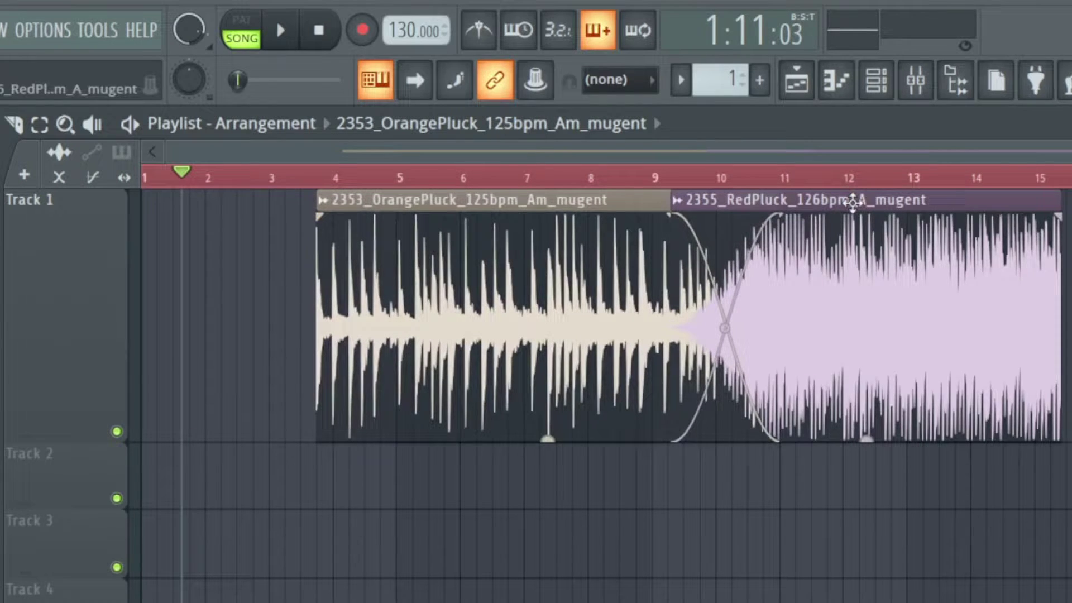
drag(850, 200, 819, 193)
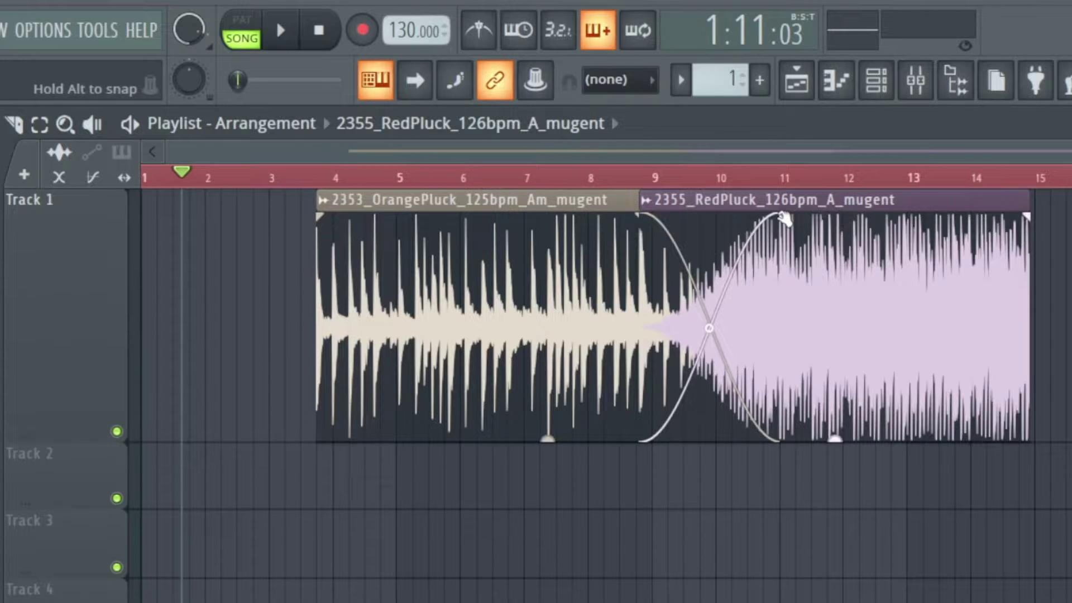
Step: Adjust RedPluck's fade-in length and the crossfade tension; try and remove an OrangePluck fade-in
mouse_move(784, 219)
mouse_down()
mouse_move(736, 219)
mouse_move(776, 216)
mouse_up()
drag(724, 324, 702, 342)
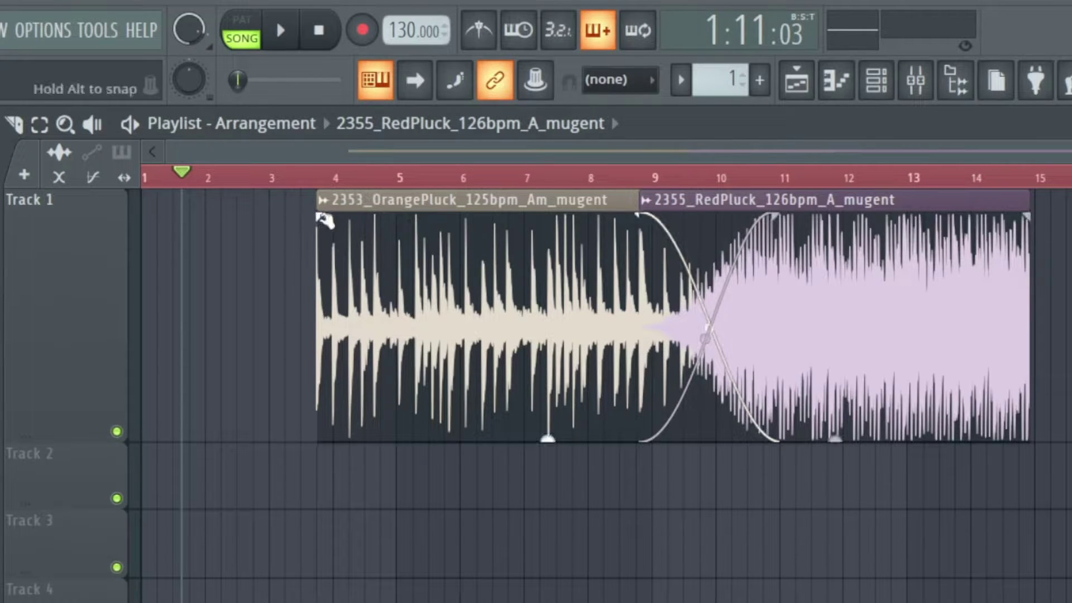
mouse_move(323, 218)
mouse_down()
mouse_move(455, 220)
mouse_move(318, 212)
mouse_up()
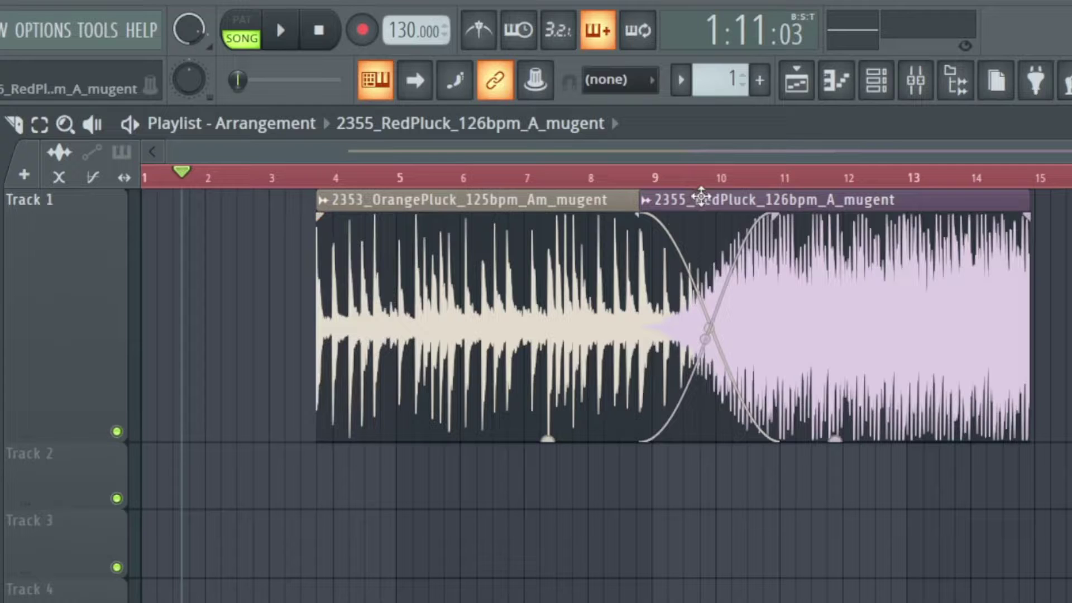
Step: Move RedPluck off OrangePluck, ending the crossfade, and return it to bar 12
drag(764, 210, 806, 210)
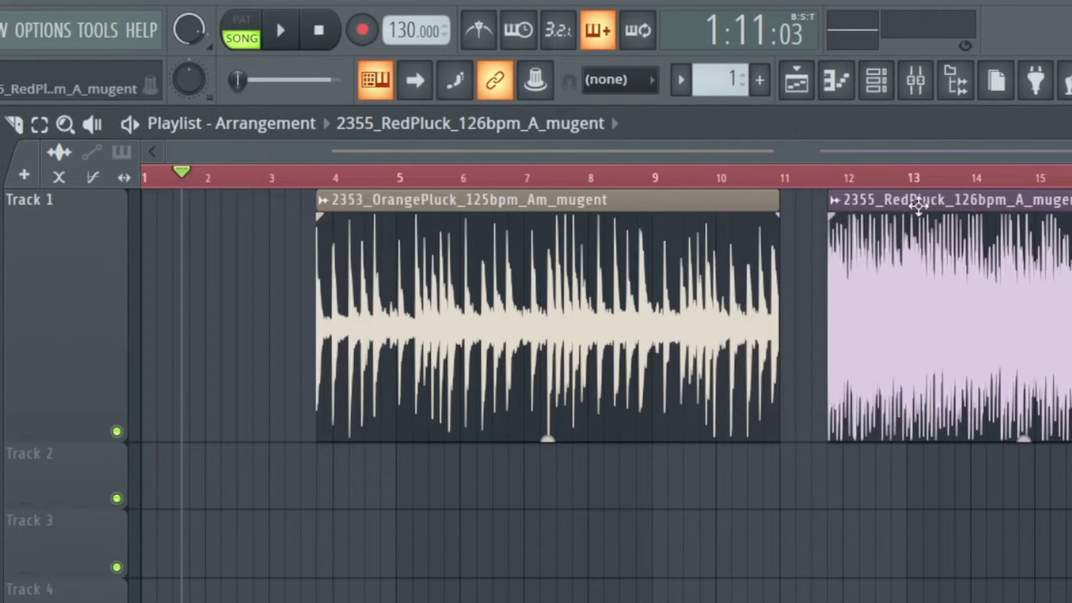
right_click(838, 219)
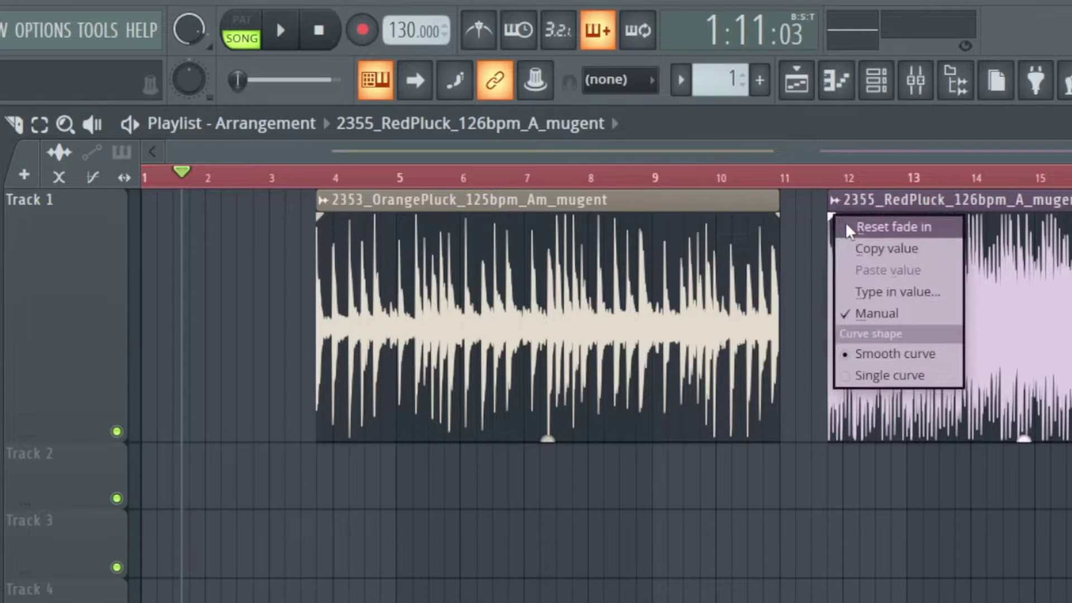
click(854, 227)
drag(907, 204, 885, 208)
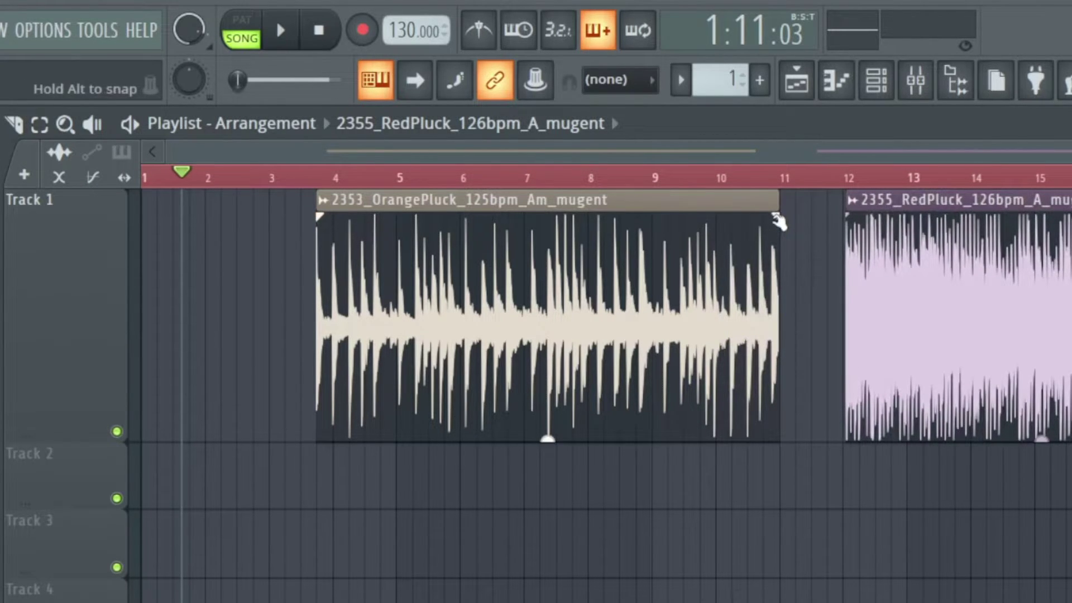
Step: Try a fade-out on OrangePluck, remove it, and overlap RedPluck near bar 9.6
drag(781, 222, 716, 207)
drag(977, 204, 836, 208)
key(ctrl+z)
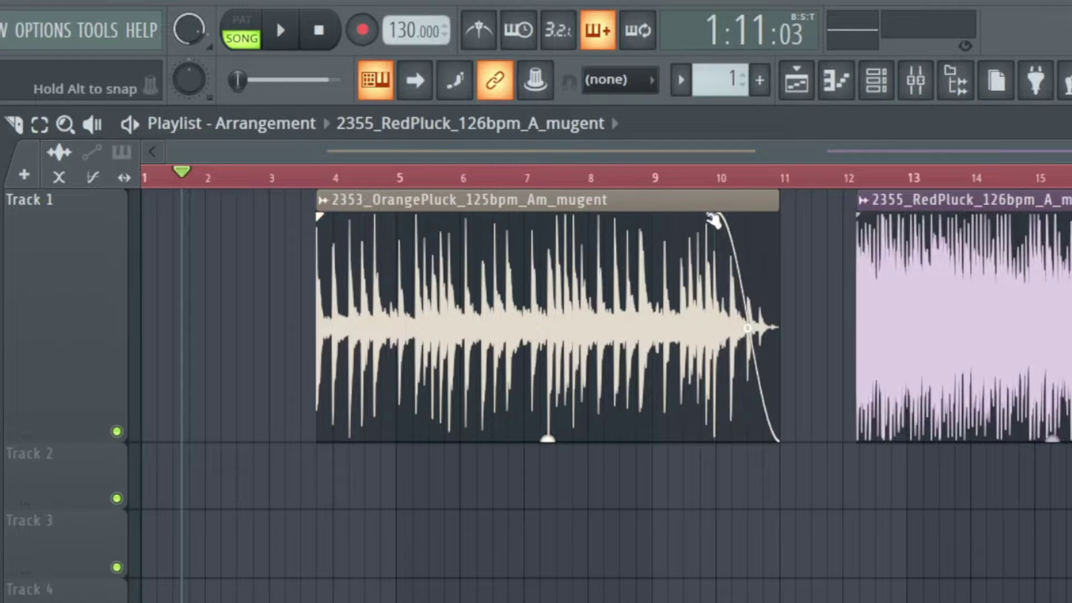
drag(715, 220, 768, 223)
drag(921, 200, 886, 208)
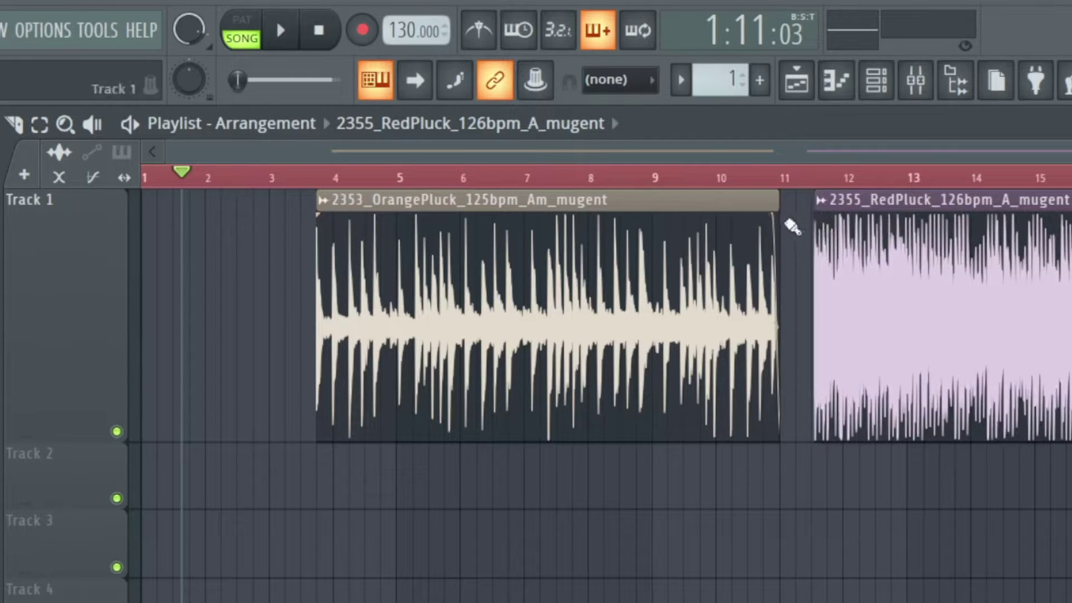
Step: Reset OrangePluck's fade-out and RedPluck's fade-in, then overlap RedPluck onto OrangePluck to crossfade
mouse_move(765, 222)
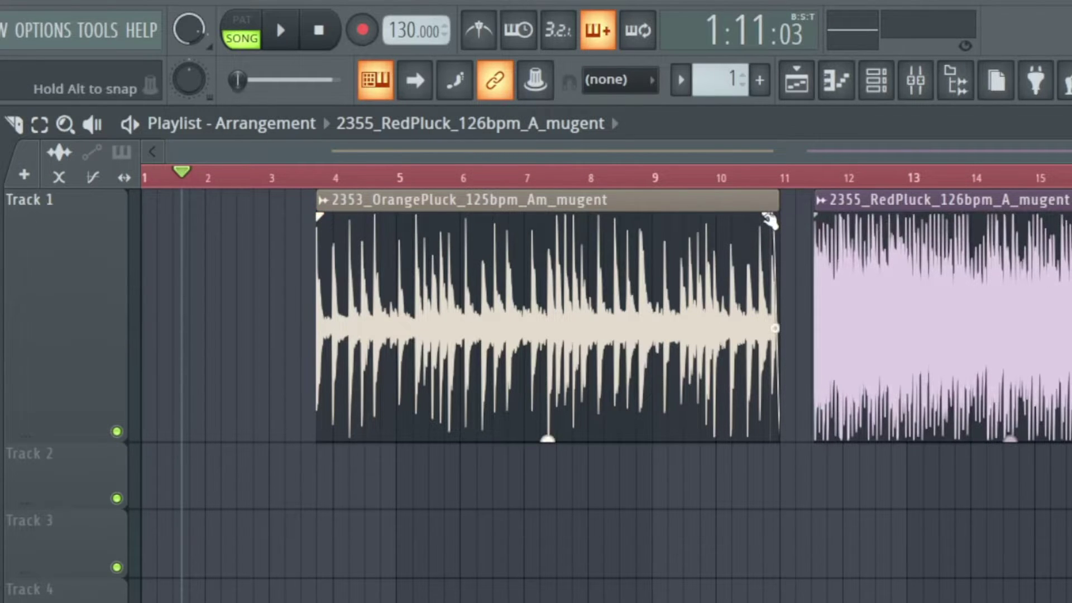
right_click(767, 221)
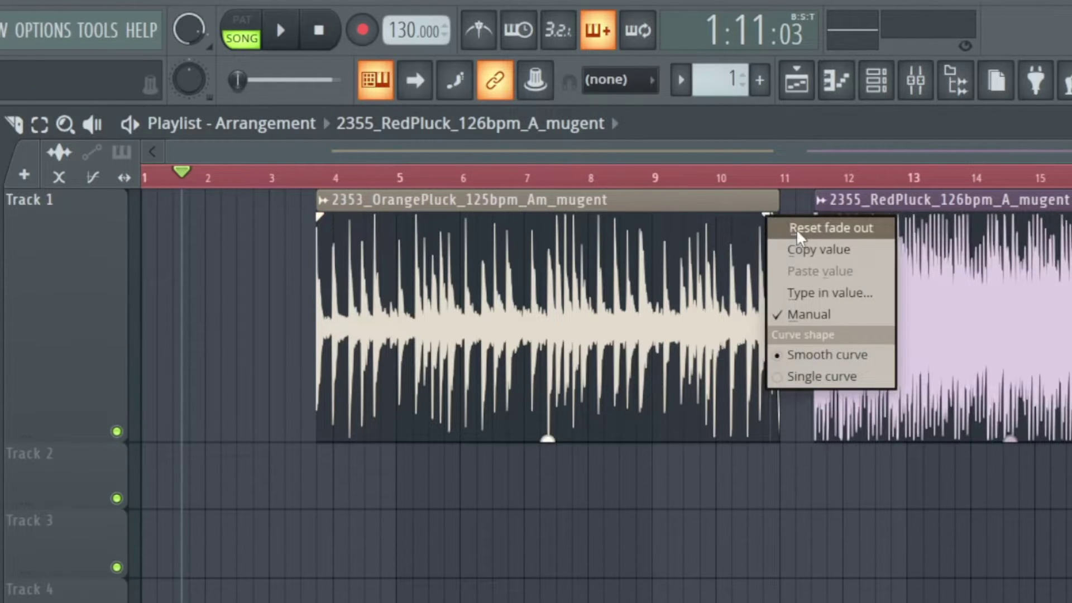
click(843, 234)
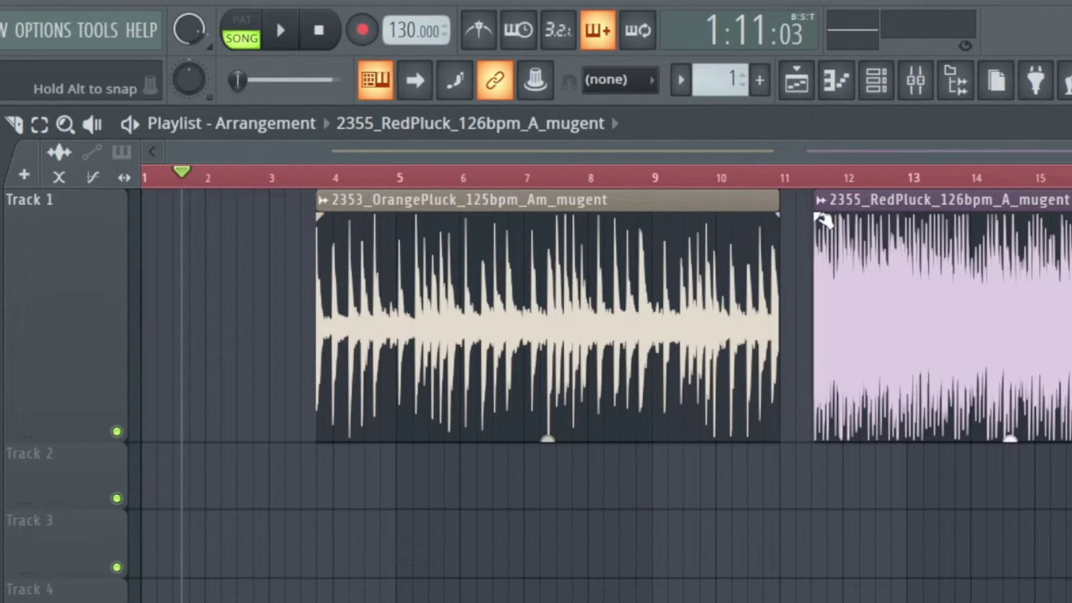
right_click(821, 219)
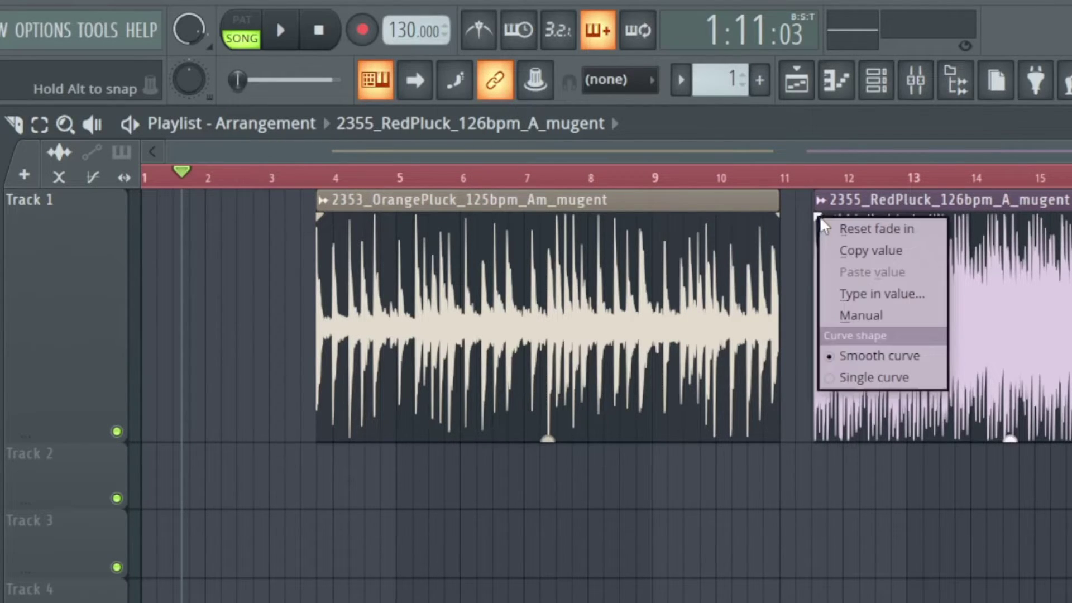
click(875, 231)
drag(910, 206, 921, 178)
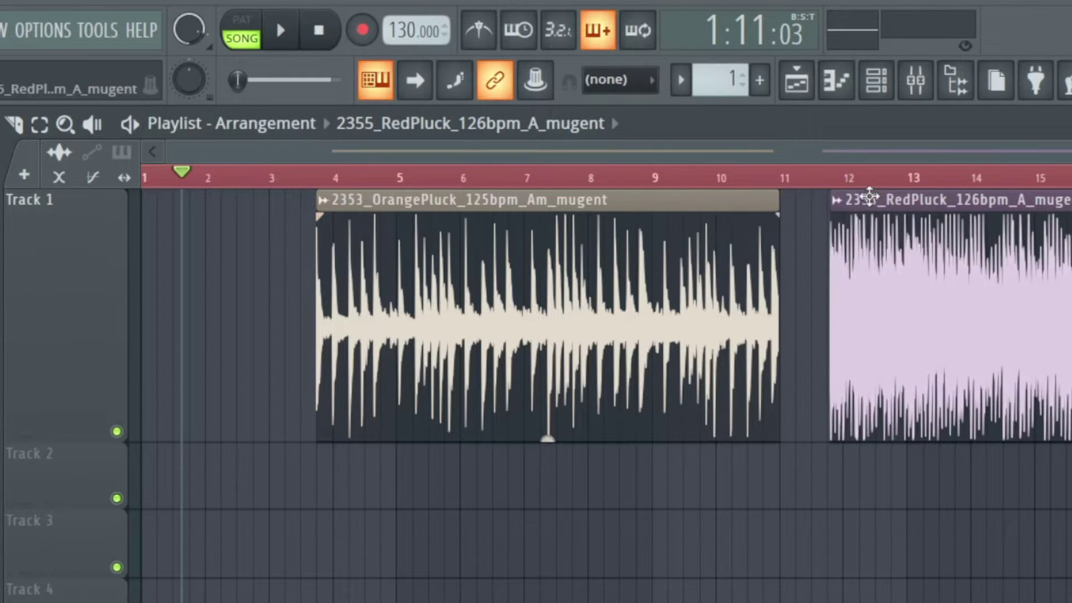
Step: Select both clips, give them long fade-outs and fade-ins, then remove the fade-outs again
key(ctrl+a)
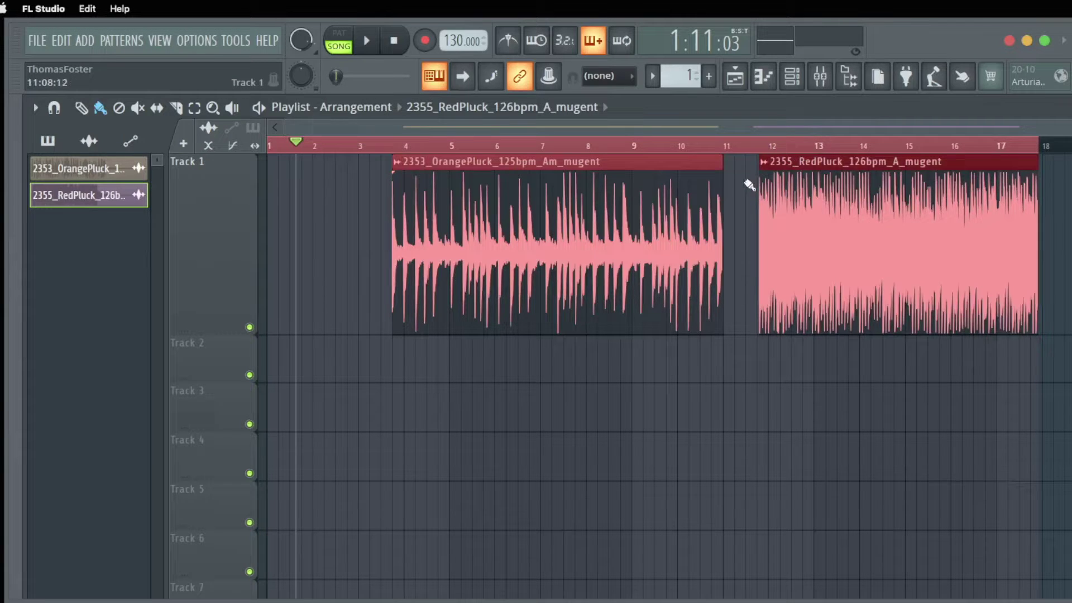
drag(724, 175, 623, 179)
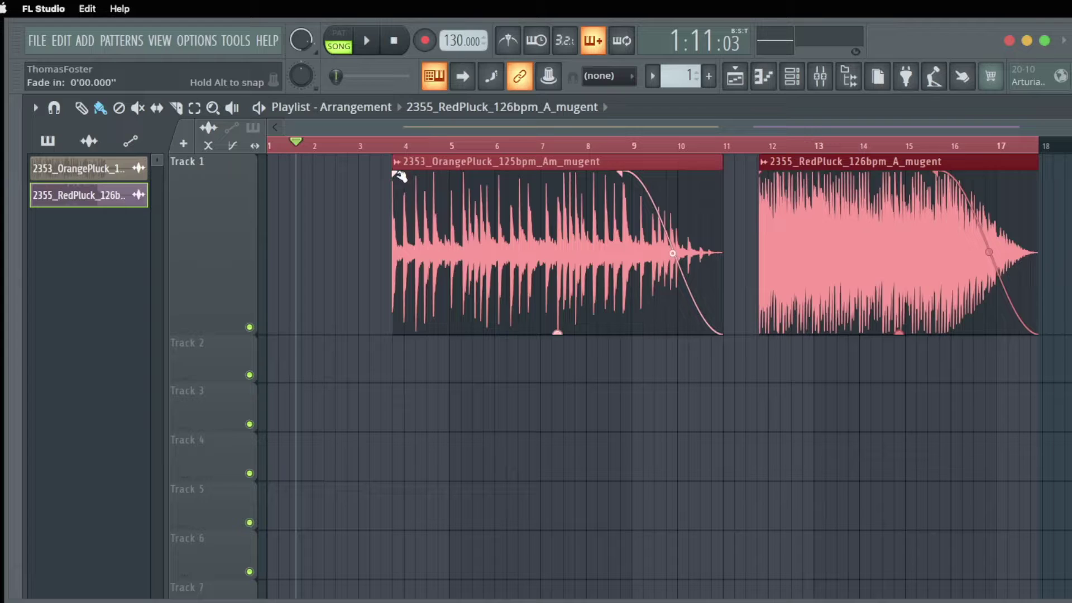
drag(400, 175, 342, 175)
drag(631, 167, 723, 173)
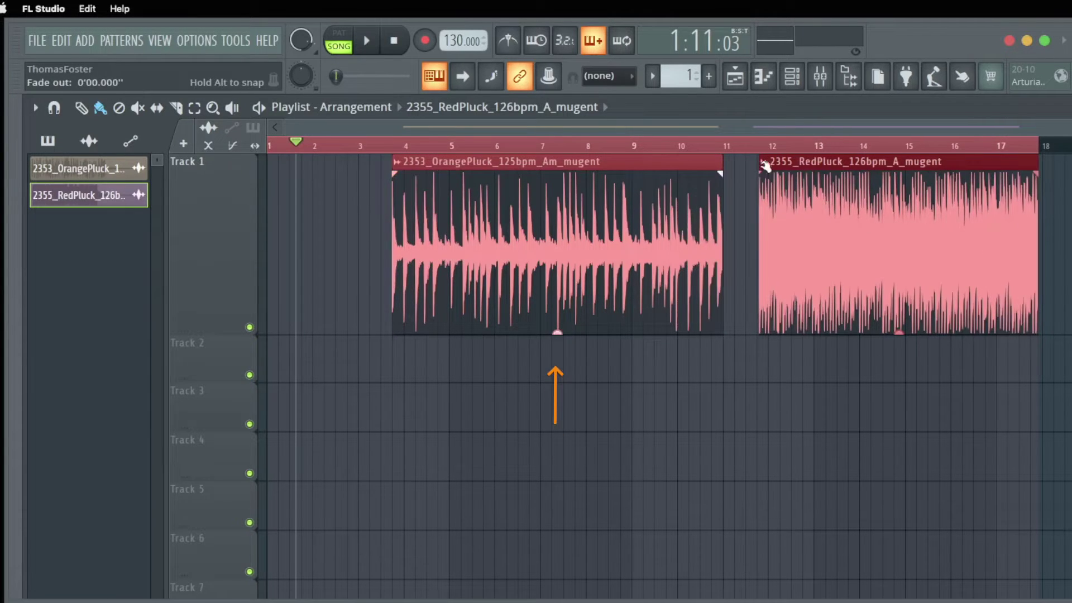
click(355, 191)
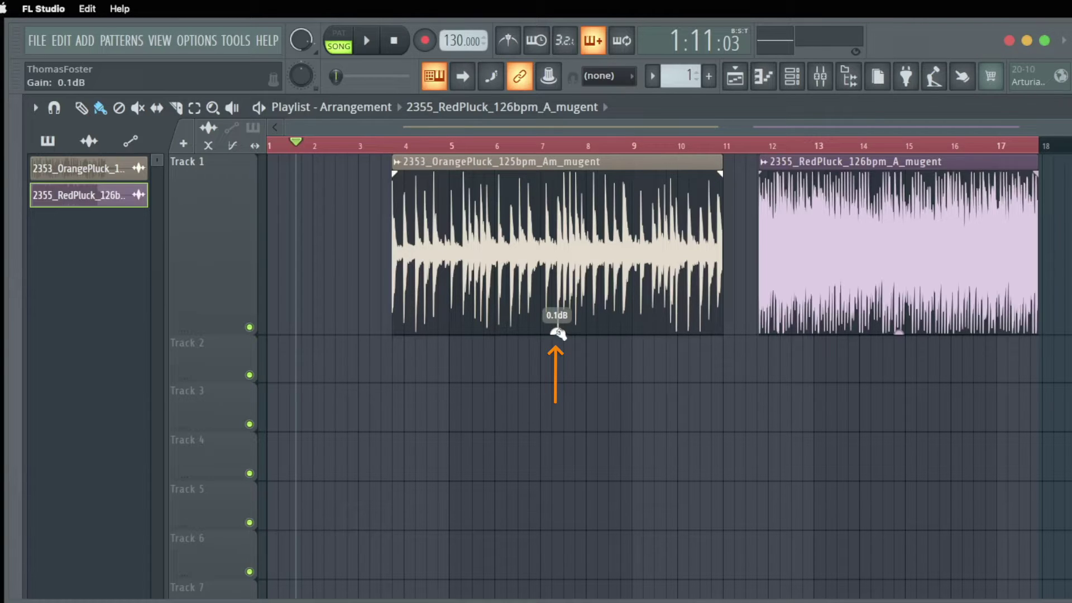
drag(558, 332, 557, 296)
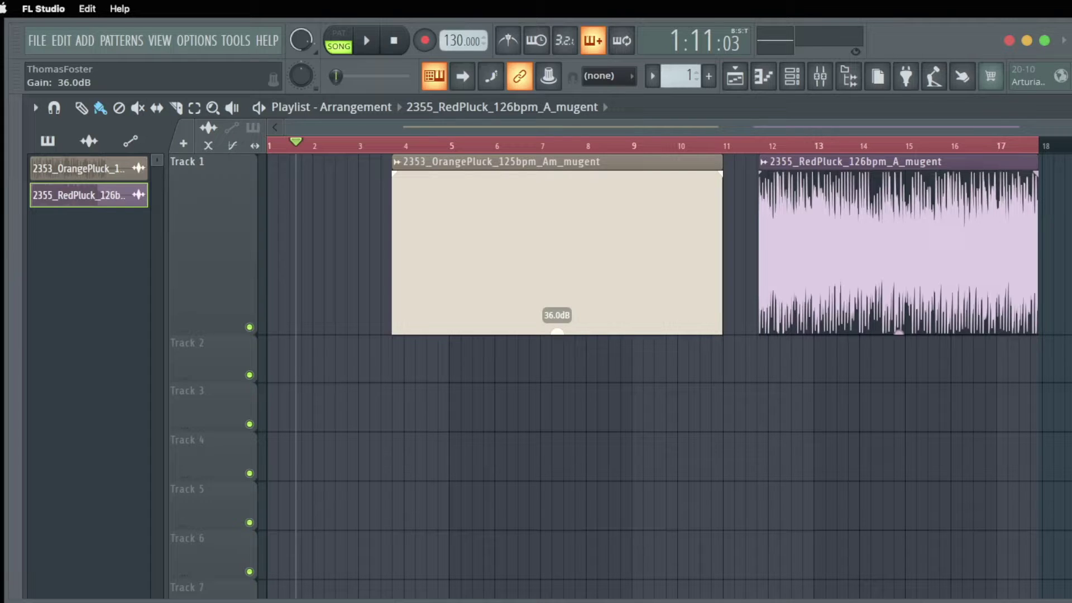
drag(557, 331, 557, 335)
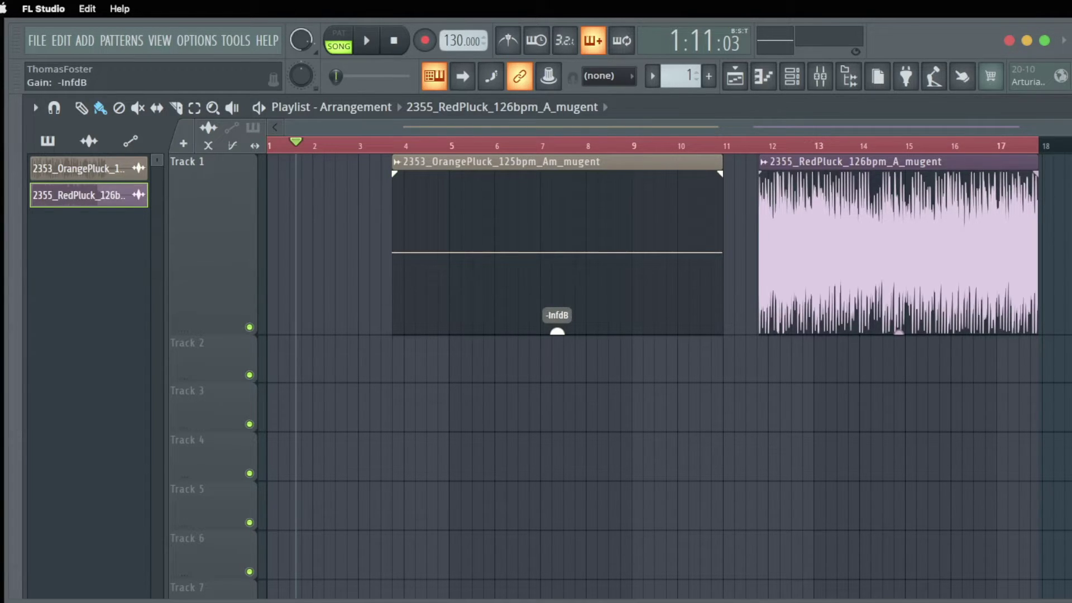
drag(557, 332, 557, 329)
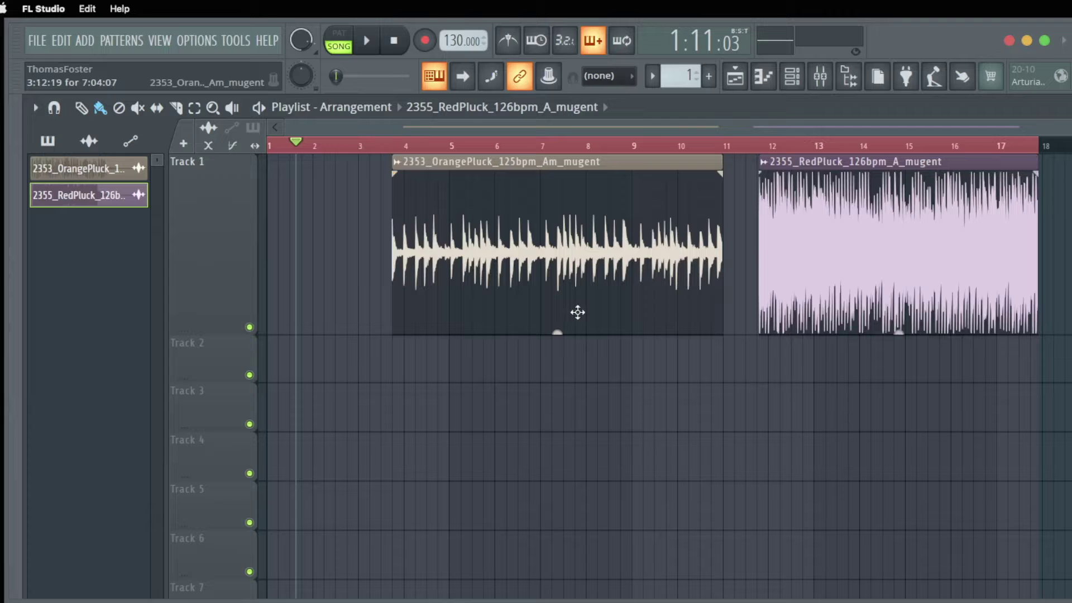
drag(558, 331, 561, 334)
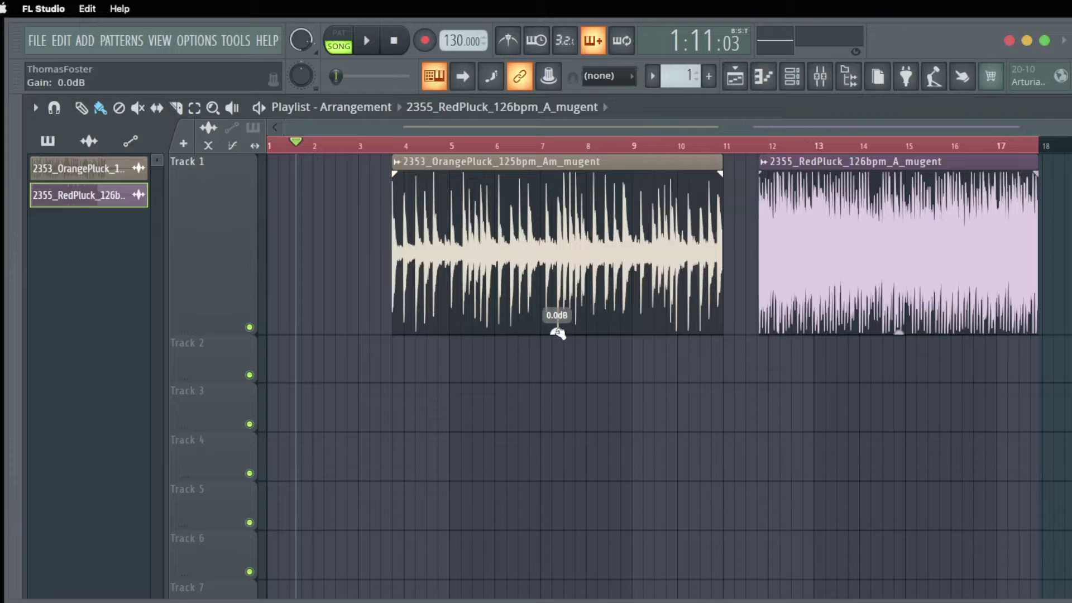
Step: Lower then reset OrangePluck's gain, close its channel settings, and raise the clip gain to 11.6 dB
mouse_move(557, 333)
mouse_down()
mouse_move(557, 346)
mouse_move(557, 334)
mouse_up()
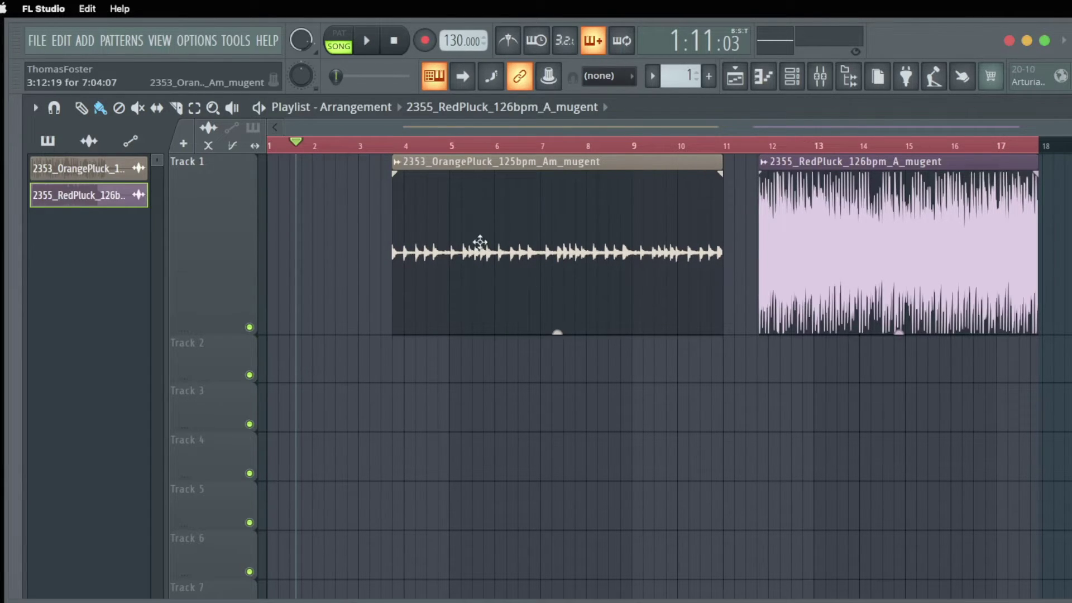
double_click(557, 333)
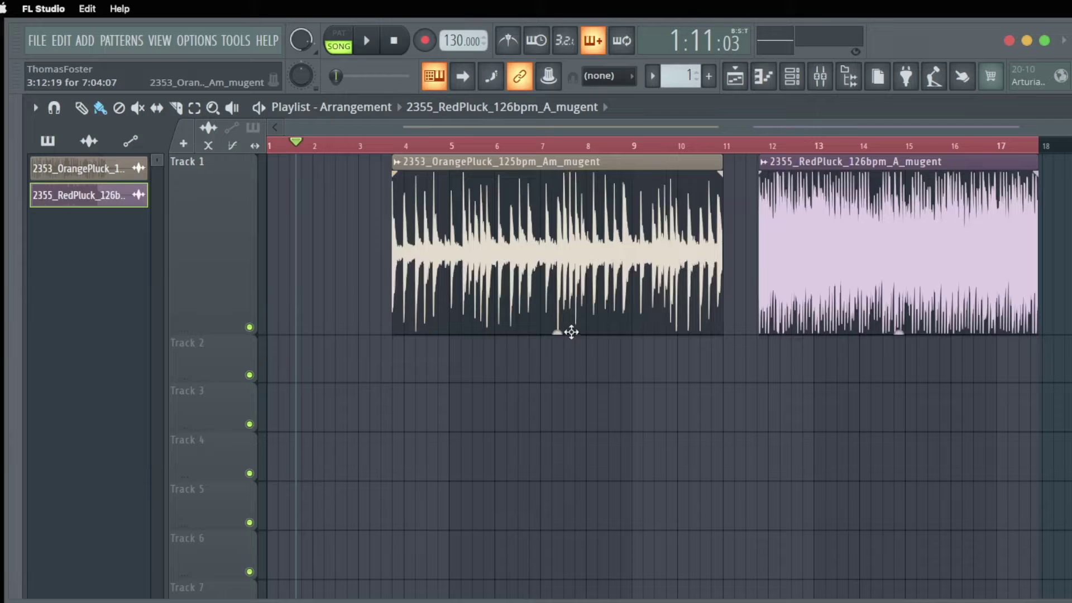
double_click(615, 165)
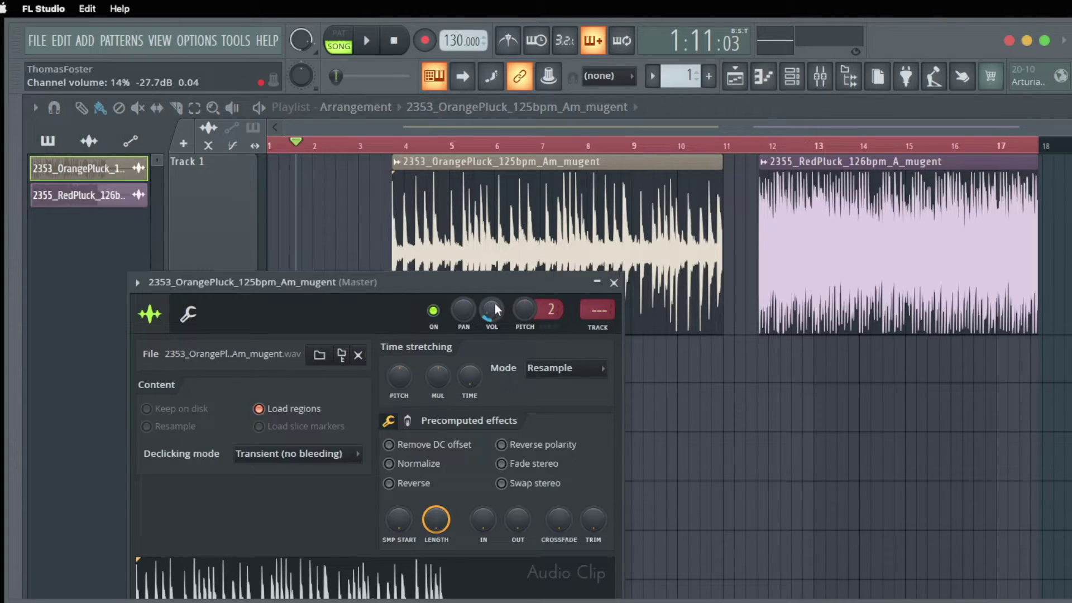
click(614, 283)
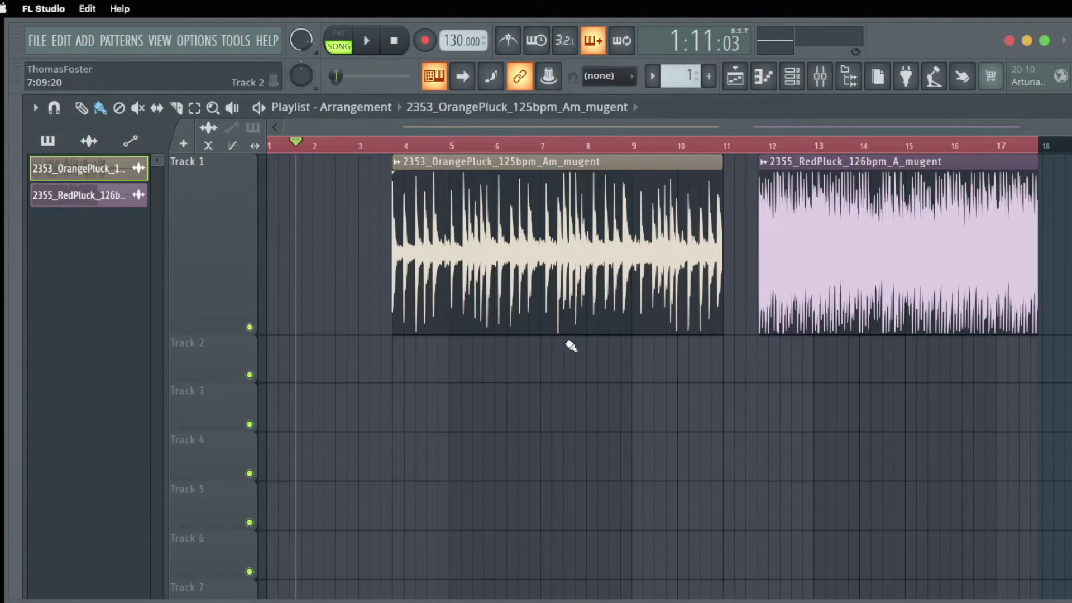
mouse_move(559, 333)
mouse_down()
mouse_move(556, 321)
mouse_move(558, 332)
mouse_up()
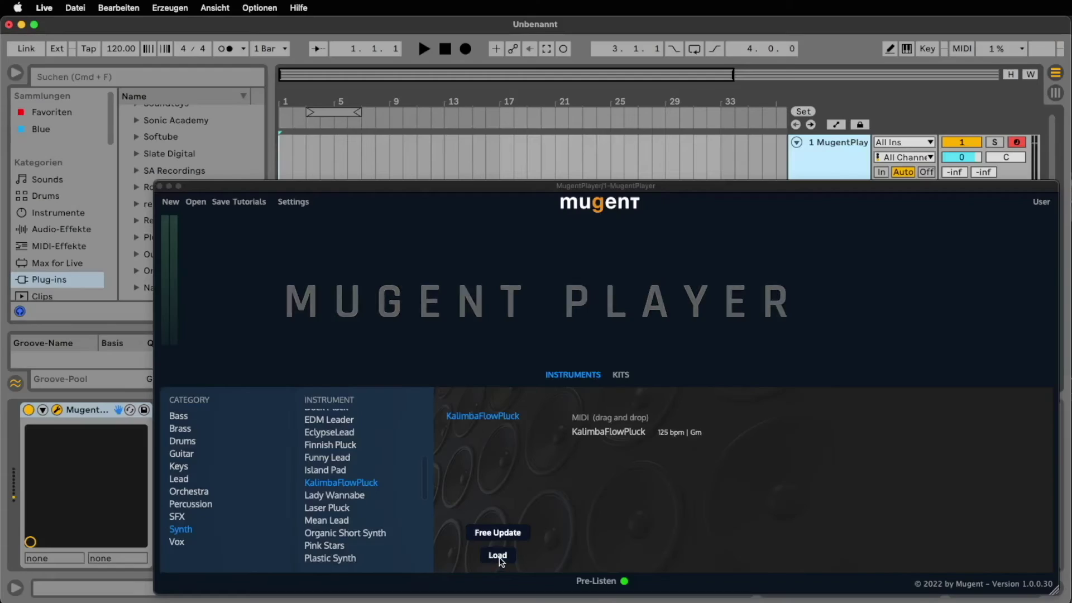
Step: Load KalimbaFlowPluck, place its MIDI pattern on the Ableton track, and start playback
click(498, 555)
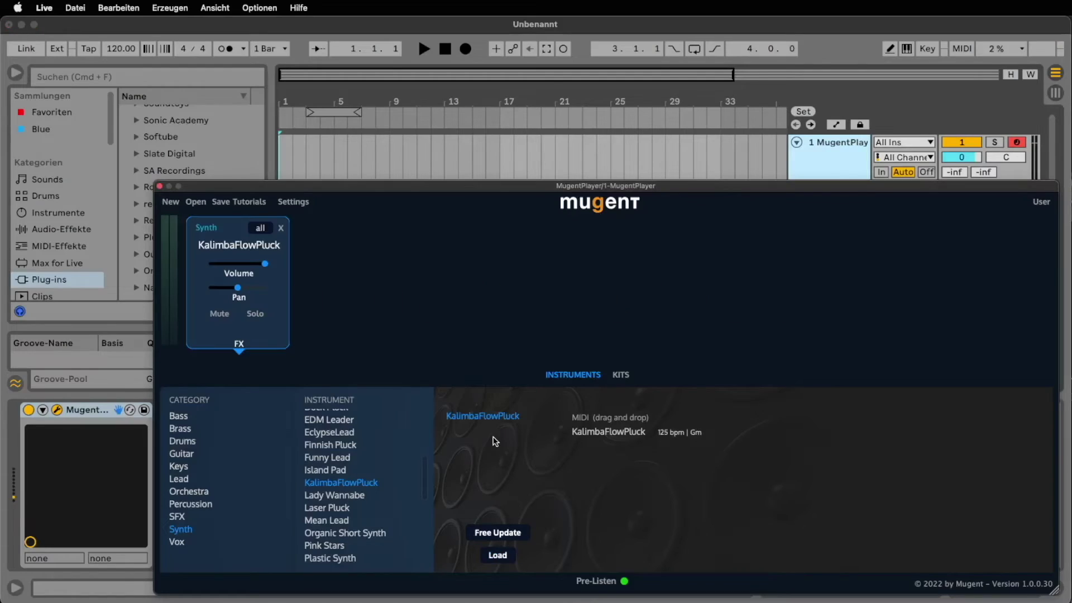
drag(628, 447, 353, 141)
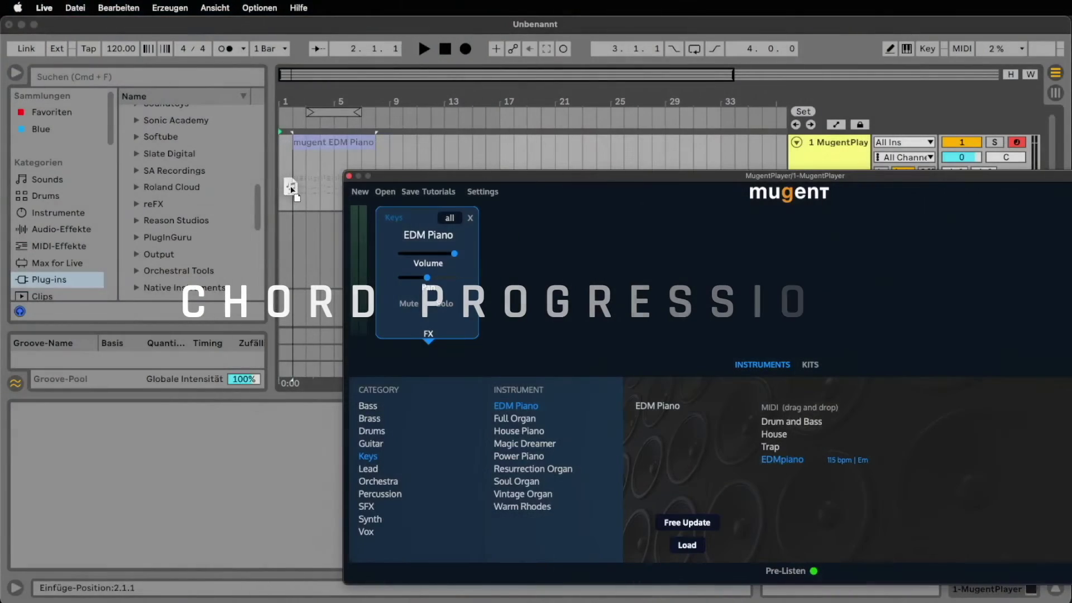
click(312, 147)
key(space)
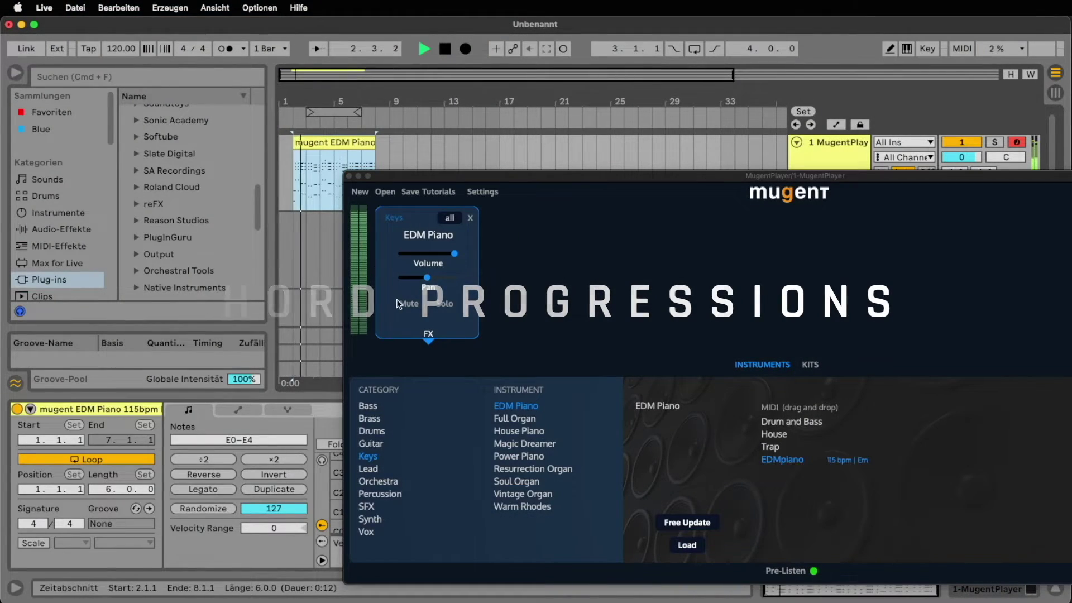
Step: Show the EDM Piano channel's effects, browse Lead, Orchestra, Percussion and Synth, then pick Drain Pad
click(428, 335)
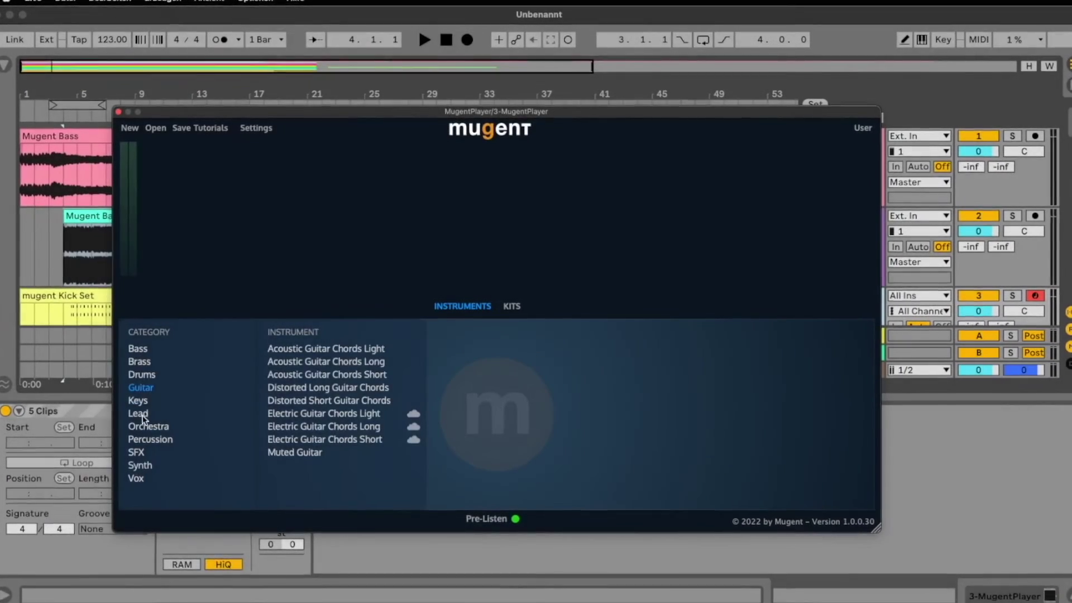
click(142, 412)
click(147, 425)
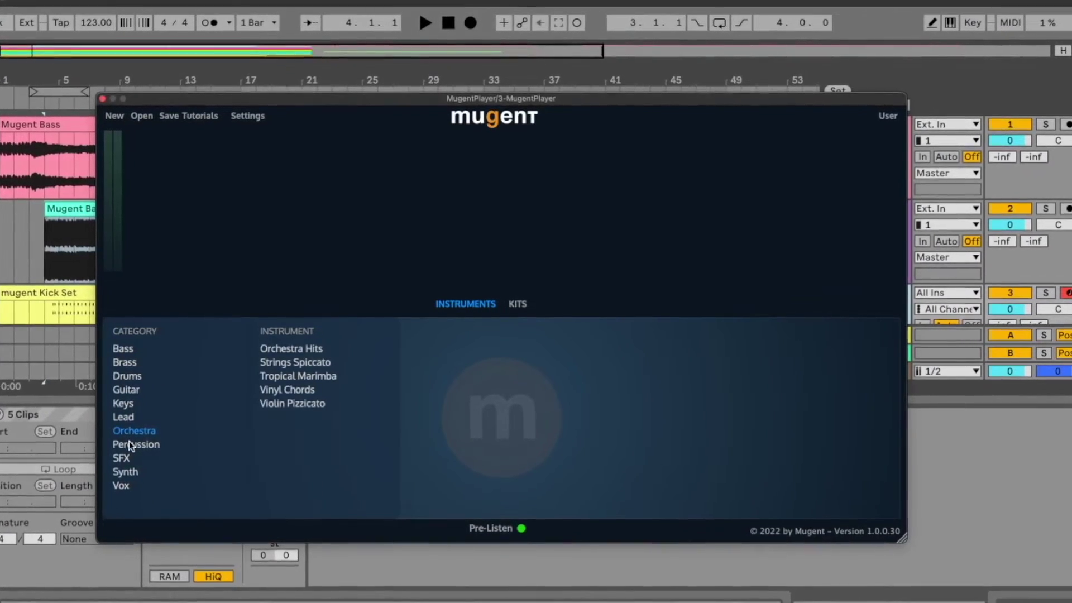
click(132, 443)
click(131, 472)
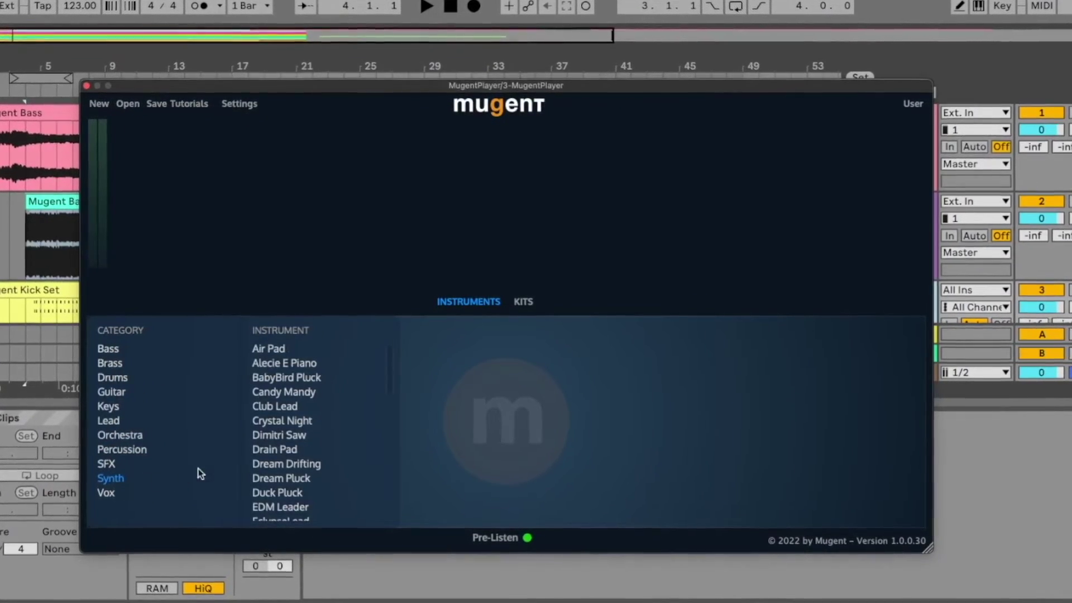
click(291, 447)
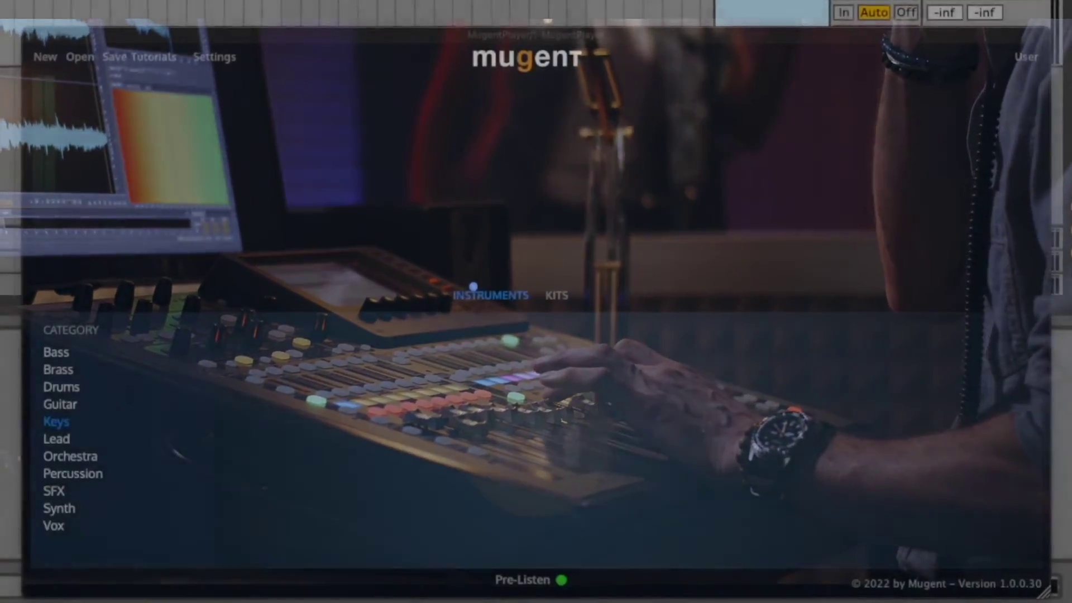
Step: Load the House > Pop House kit and drag its PopHouse MIDI parts into the arrangement
click(565, 302)
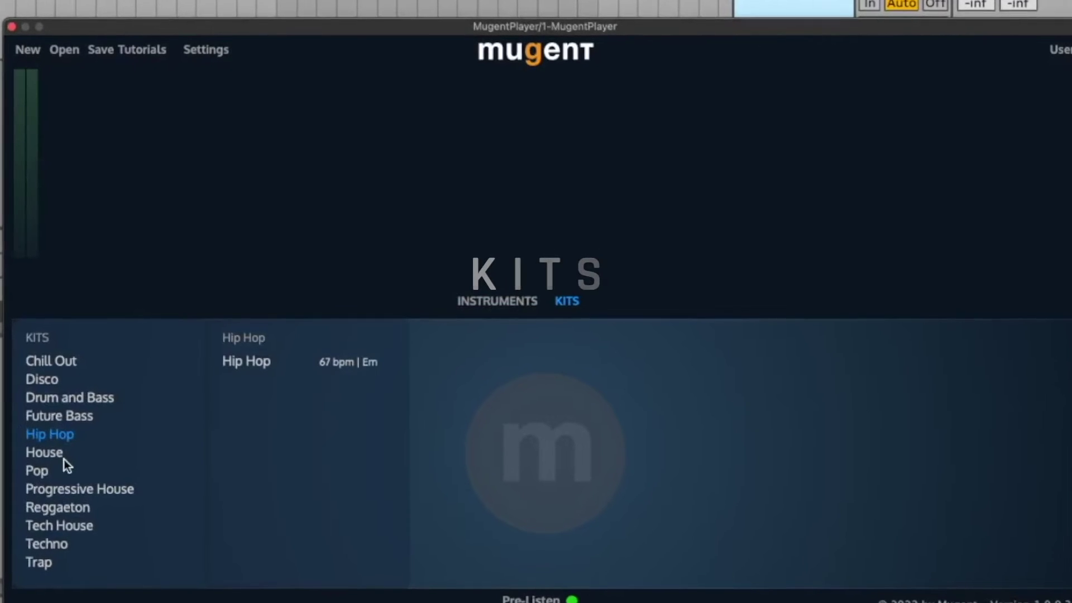
click(62, 456)
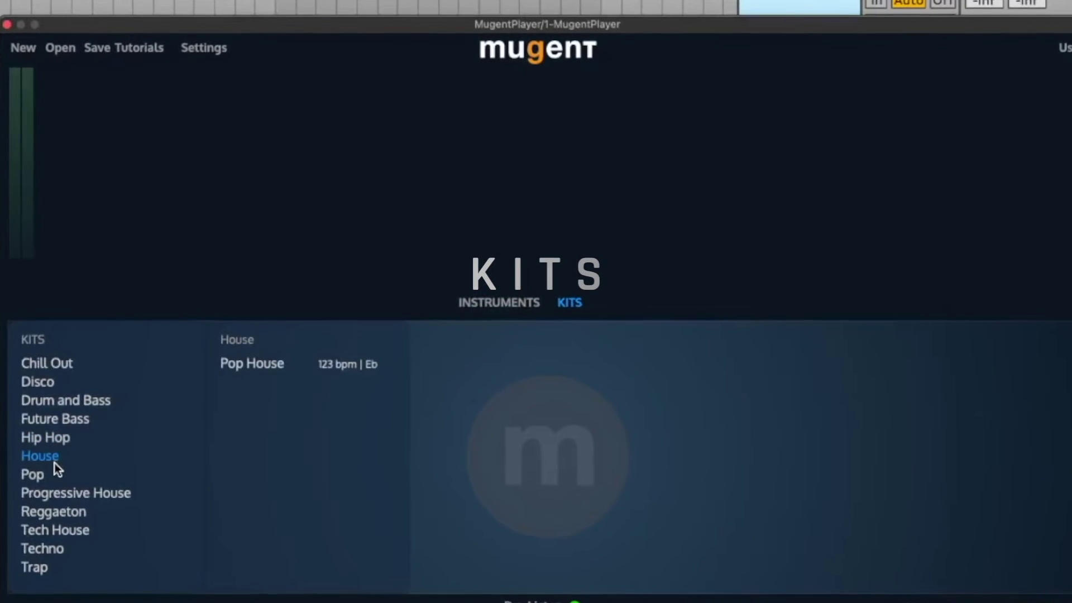
click(263, 372)
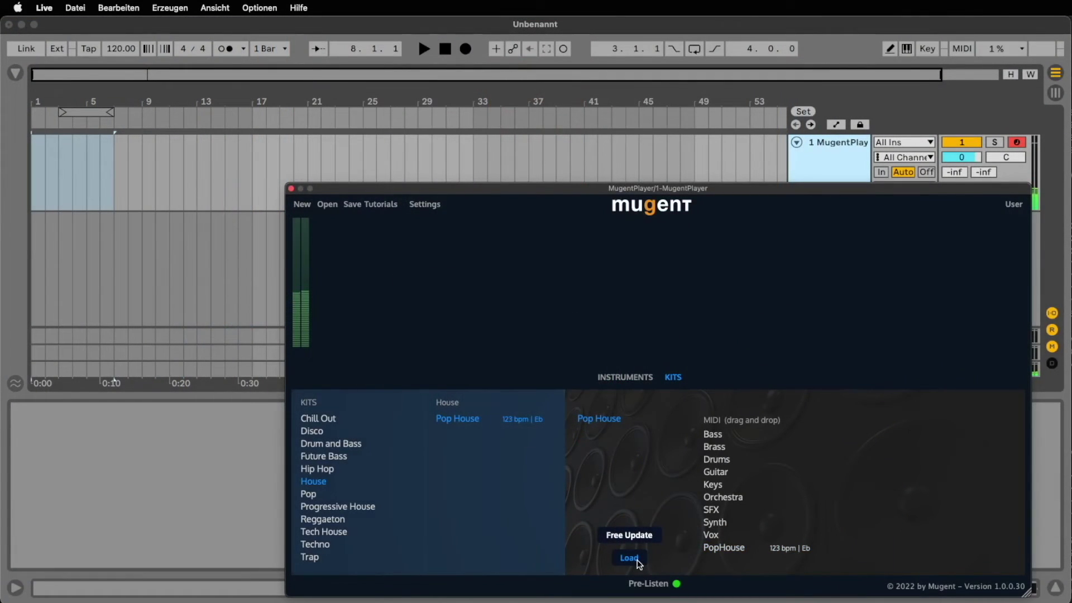
click(629, 558)
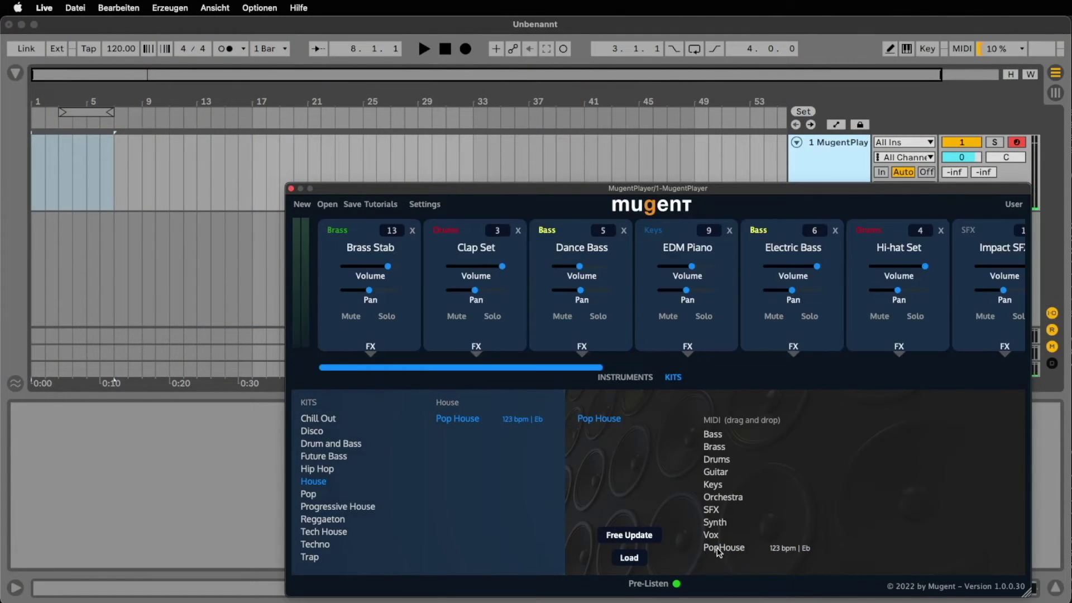
drag(718, 552, 52, 152)
Step: Play the arrangement from the start and copy the EDM Piano clip's opening bars after it
key(Up)
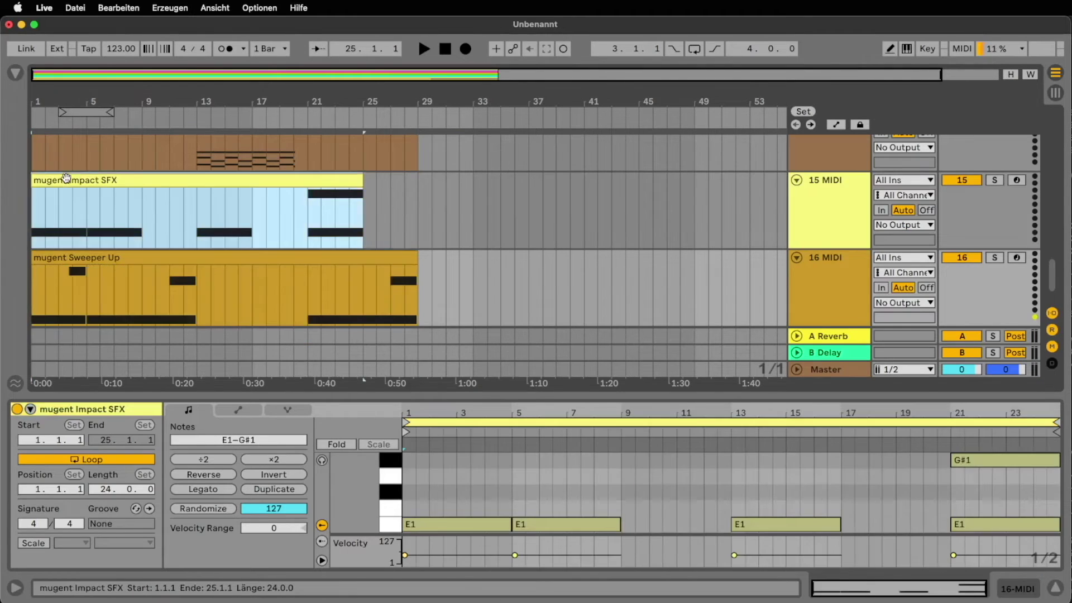
key(space)
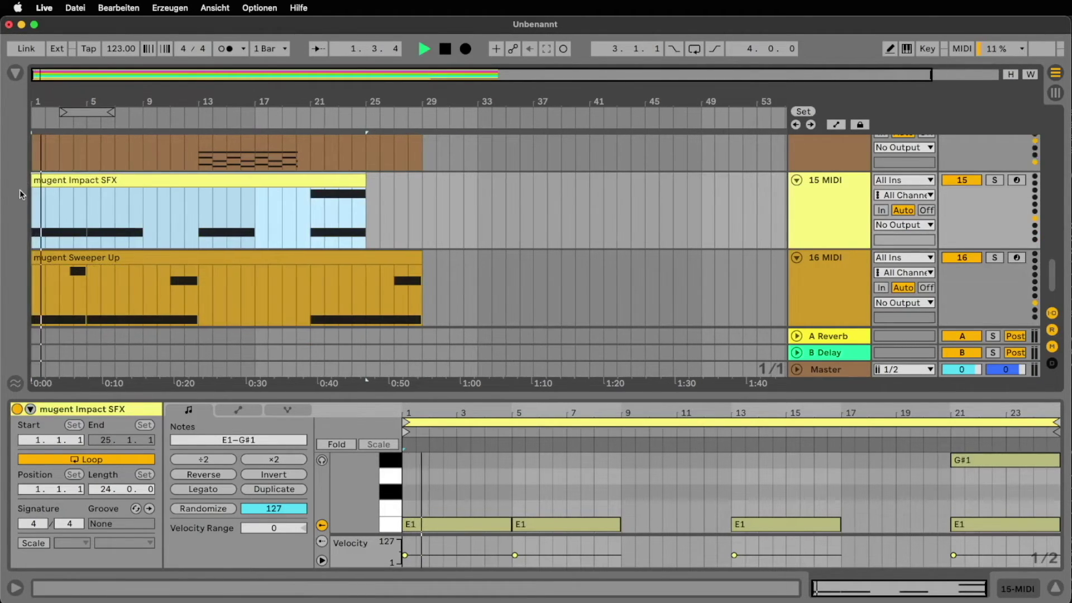
scroll(159, 196, up, 5)
scroll(161, 206, up, 6)
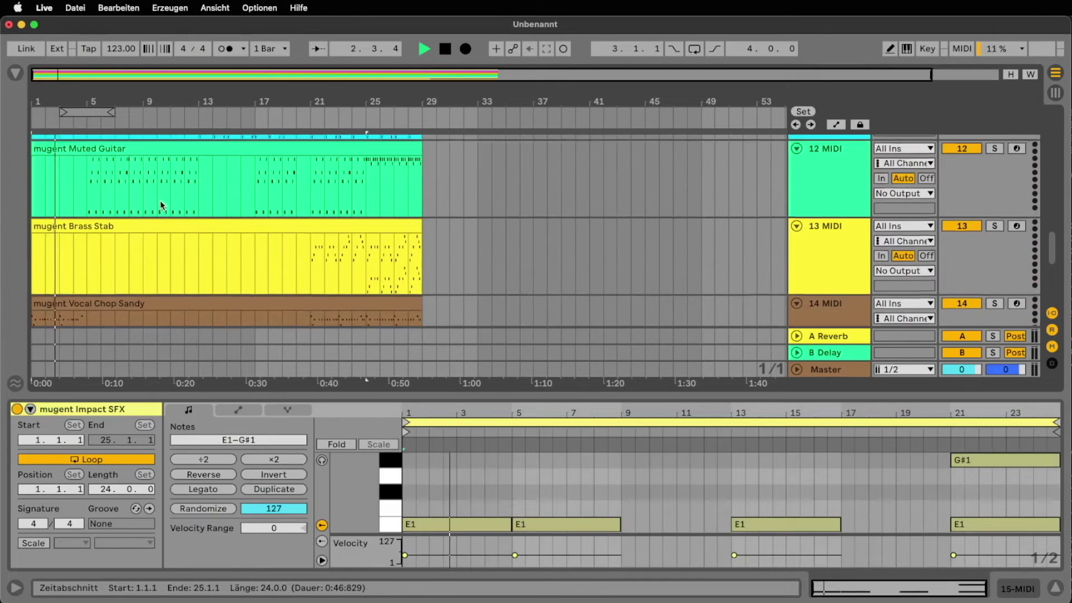
scroll(161, 206, up, 2)
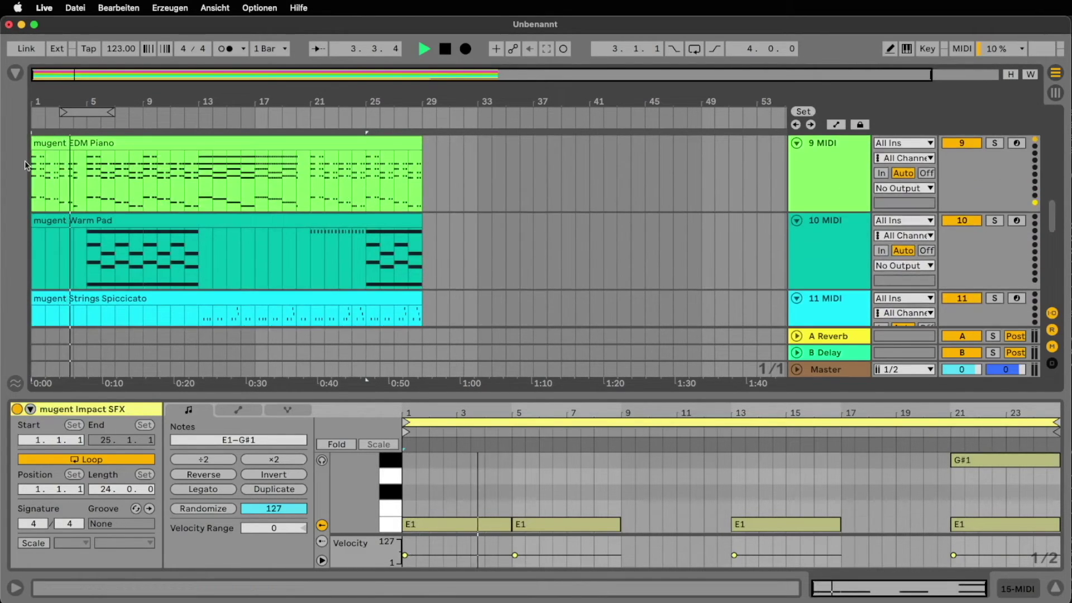
click(88, 177)
drag(88, 178, 458, 175)
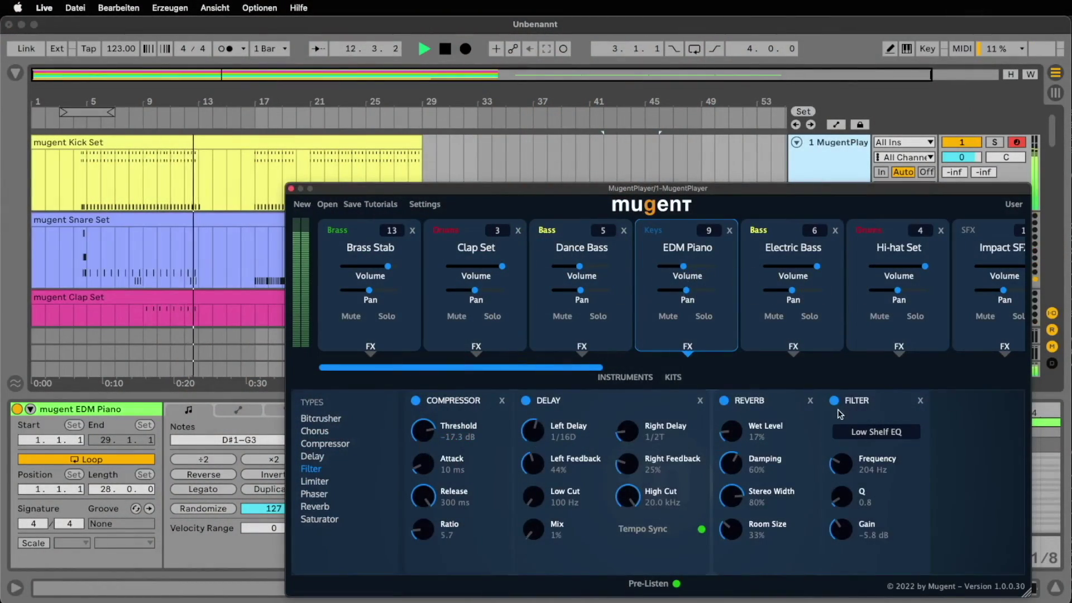
Step: Delete the Filter effect, then add Hip Hop Classic Drums' HipHopChill pattern and duplicate it repeatedly
click(920, 401)
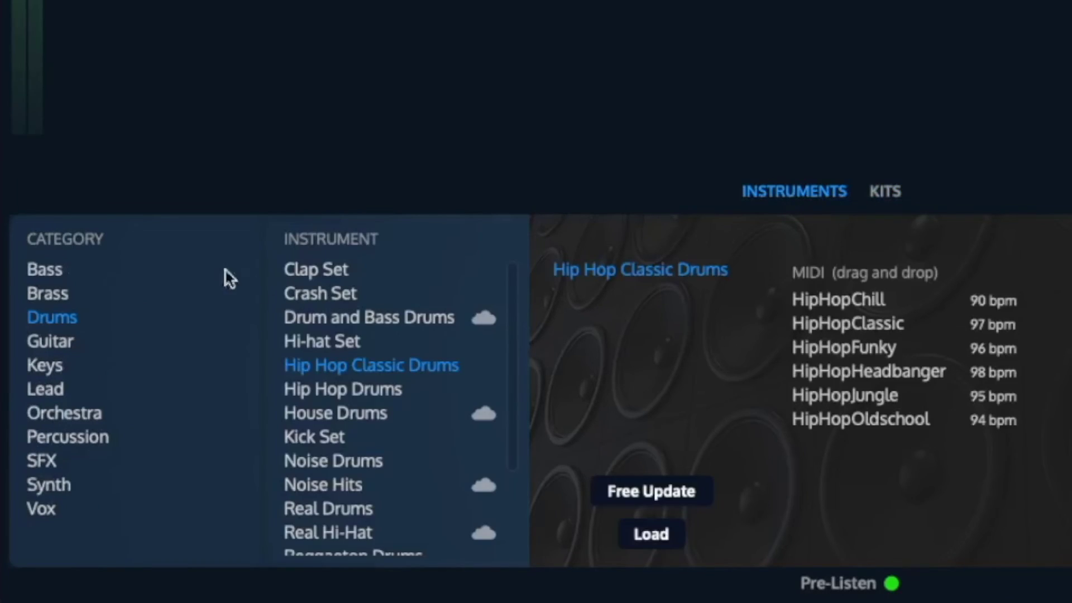
click(32, 268)
click(46, 293)
click(52, 314)
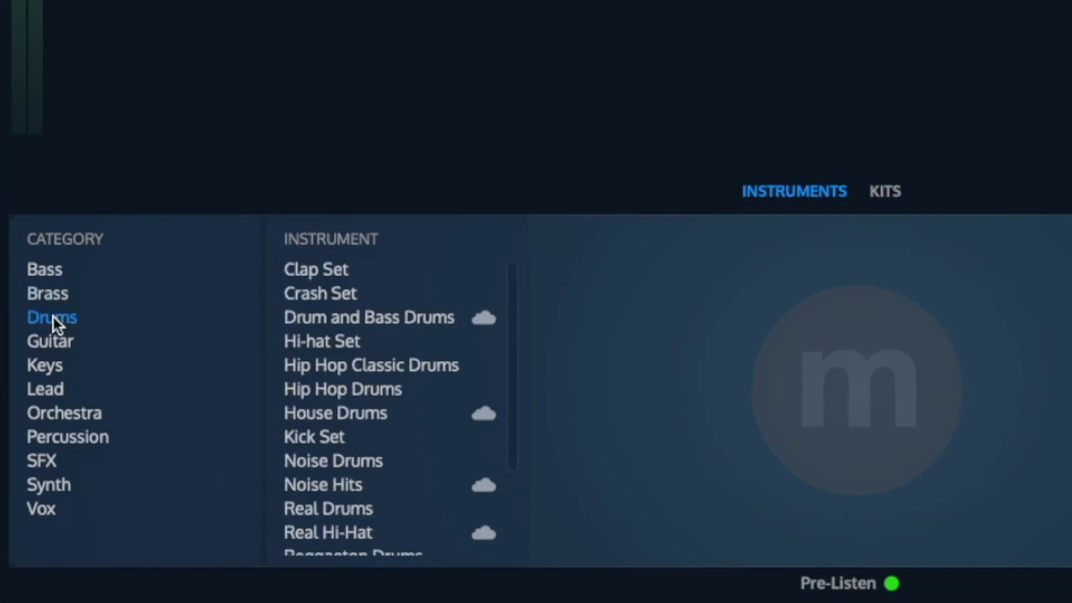
click(373, 367)
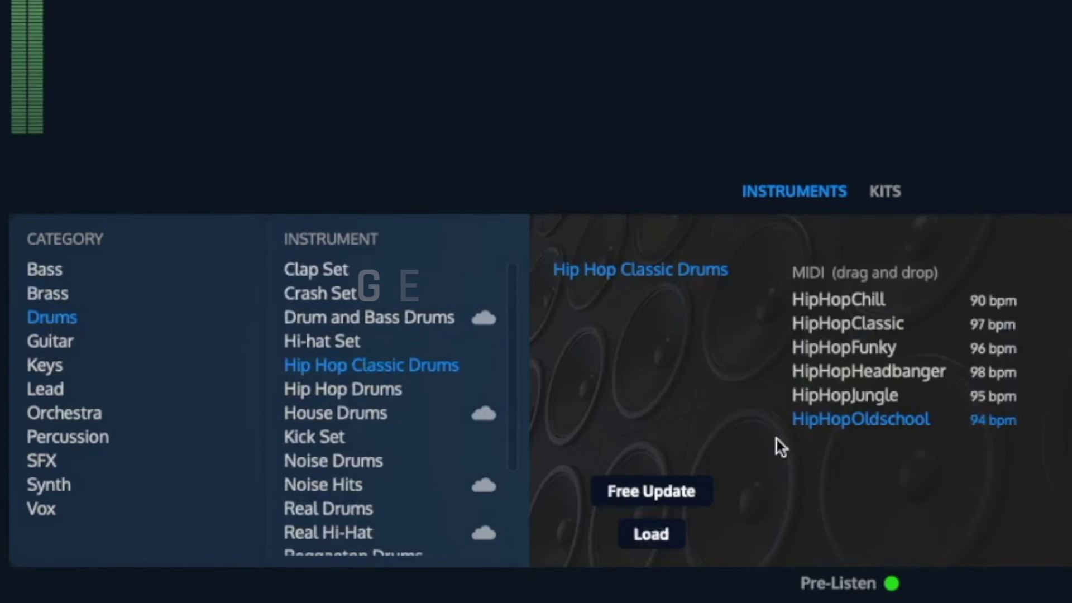
drag(855, 299, 1013, 174)
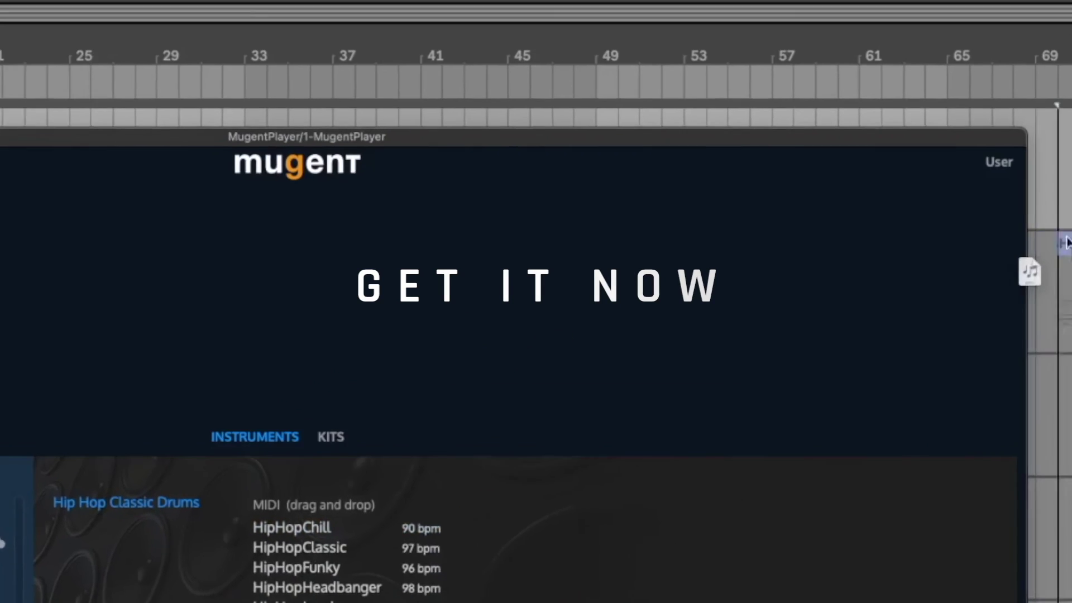
key(ctrl+d)
key(ctrl+d)
key(ctrl+d)
key(ctrl+d)
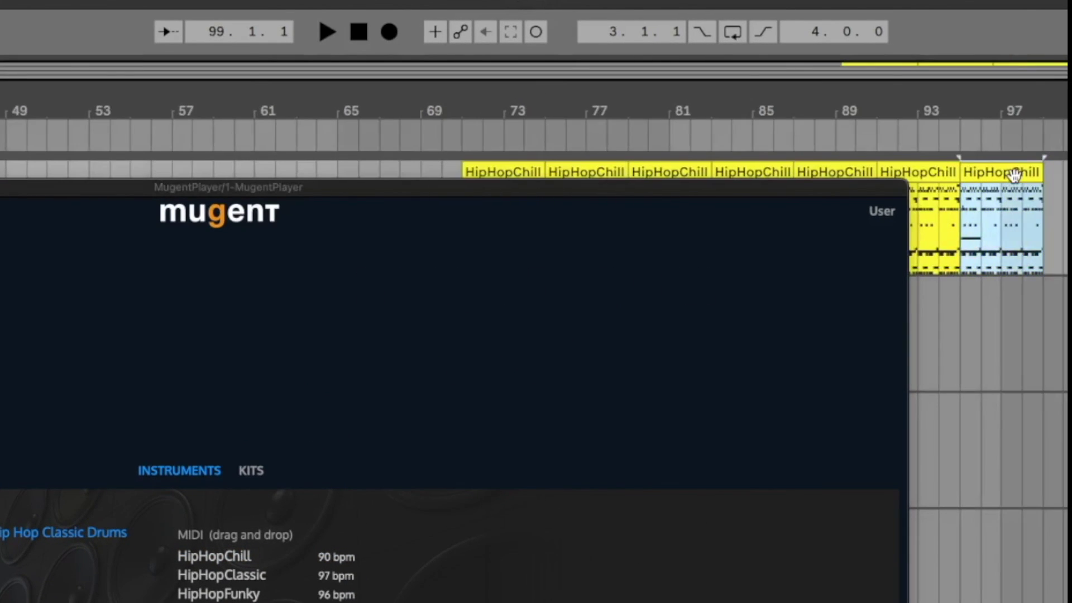